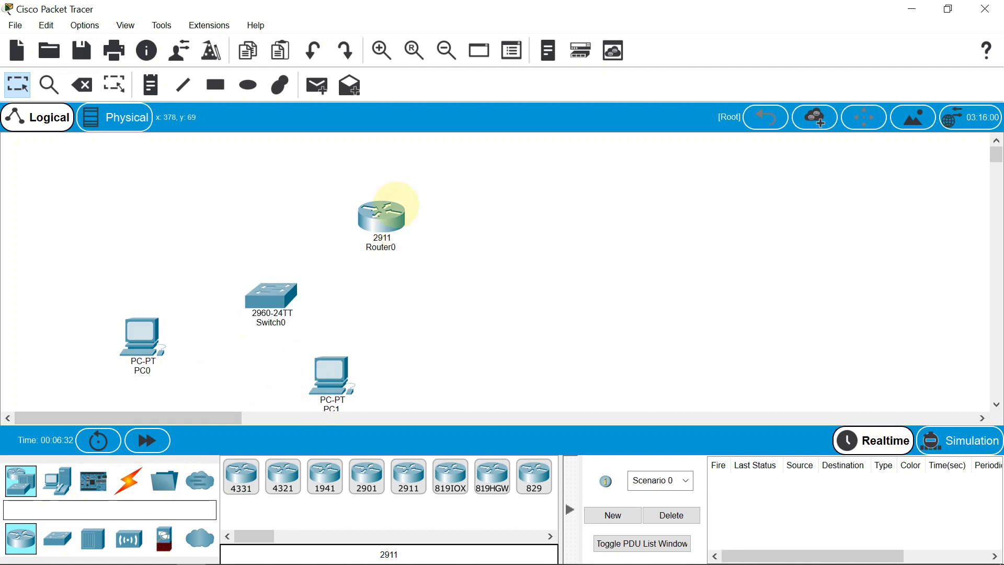
Space out Switch0 and Router0, and connect Switch0 FastEthernet0/24 to Router0 GigabitEthernet0/0 with a Copper Straight-Through cable
{"action": "left_click_drag", "start_coordinate": [277, 291], "coordinate": [268, 245]}
{"action": "left_click", "coordinate": [346, 256]}
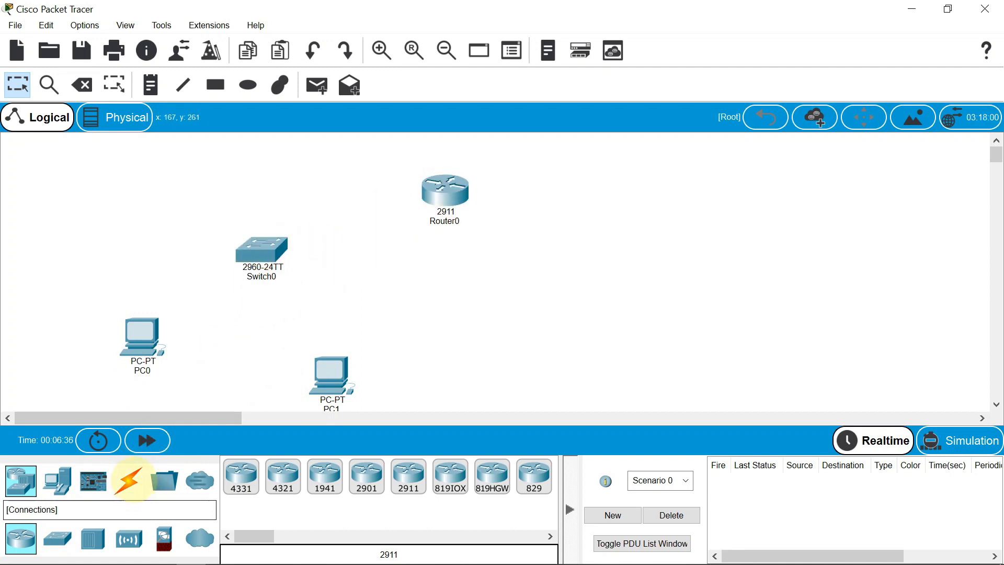
{"action": "left_click", "coordinate": [129, 479]}
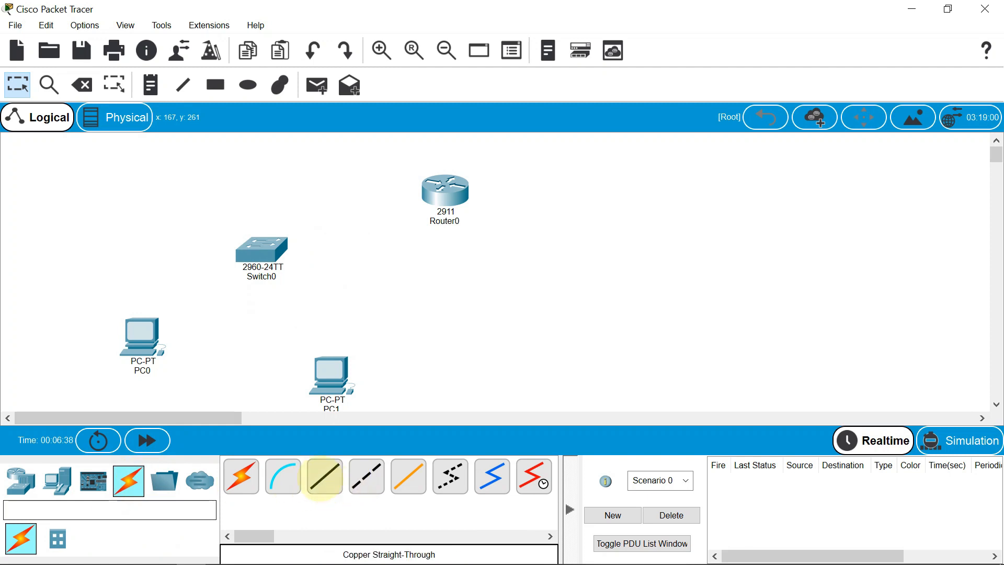
{"action": "left_click", "coordinate": [320, 477]}
{"action": "left_click", "coordinate": [257, 246]}
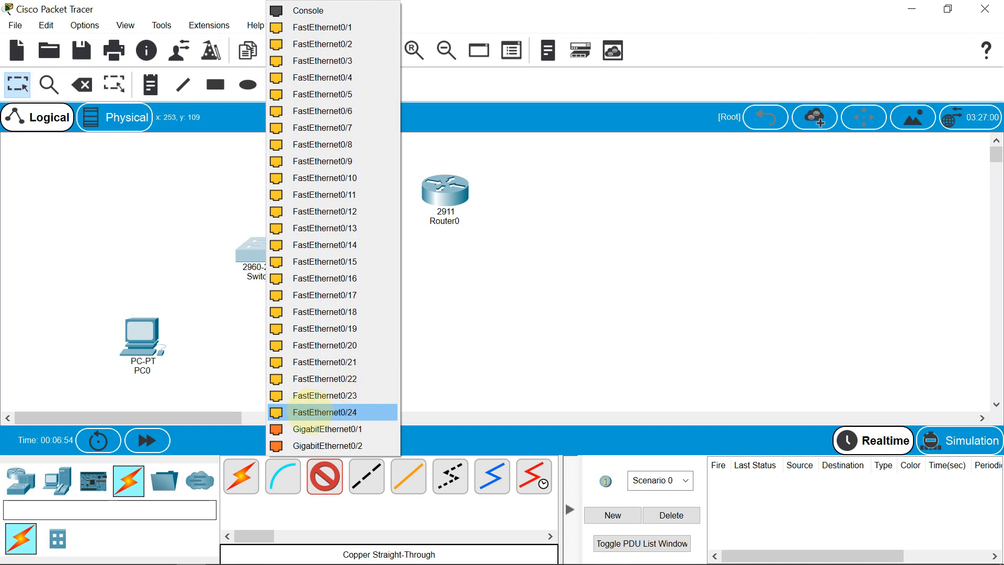
{"action": "left_click", "coordinate": [314, 412]}
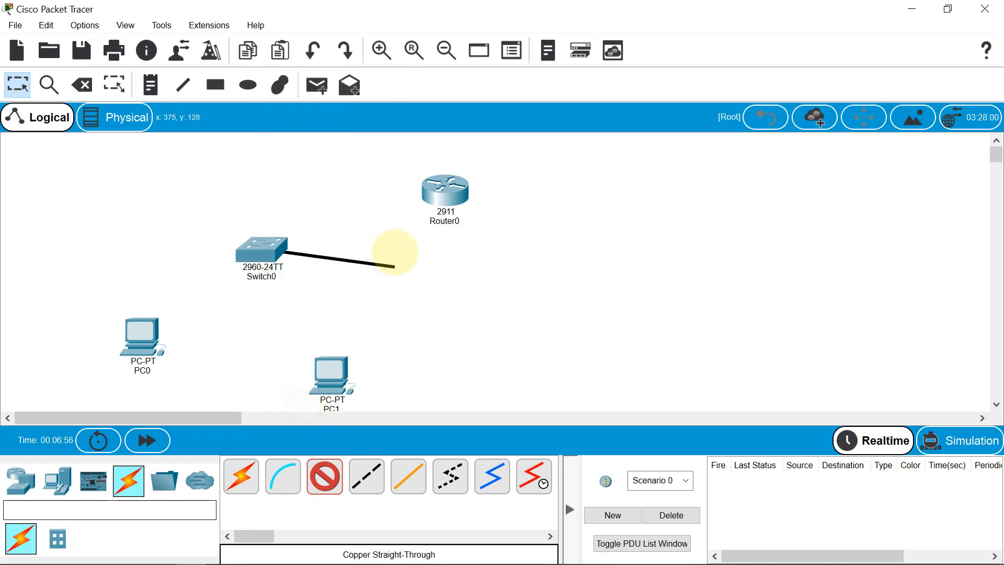
{"action": "left_click", "coordinate": [437, 188]}
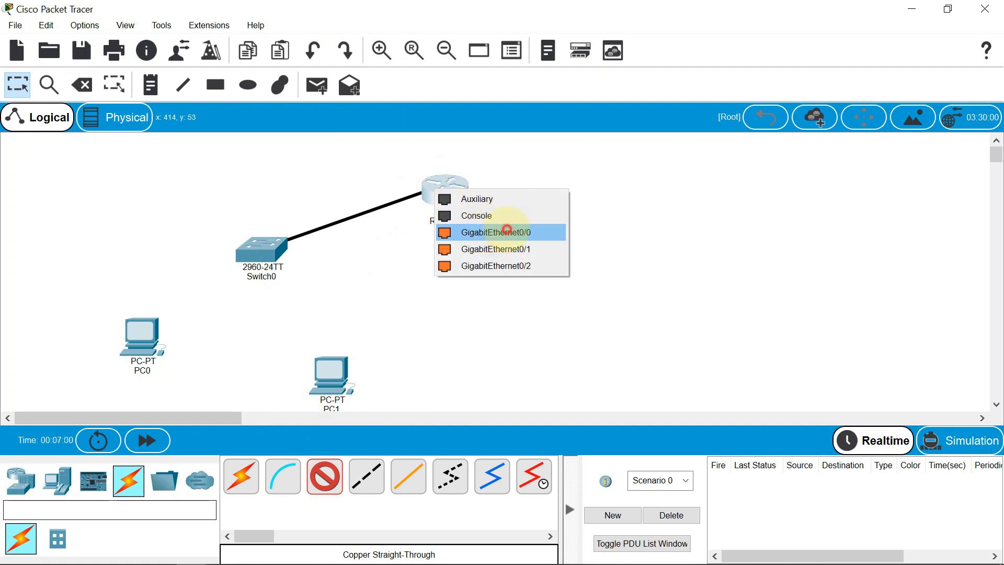
{"action": "left_click", "coordinate": [507, 231]}
Connect Switch0 FastEthernet0/1 to PC0 FastEthernet0 with a Copper Straight-Through cable
{"action": "left_click", "coordinate": [324, 476]}
{"action": "left_click", "coordinate": [256, 245]}
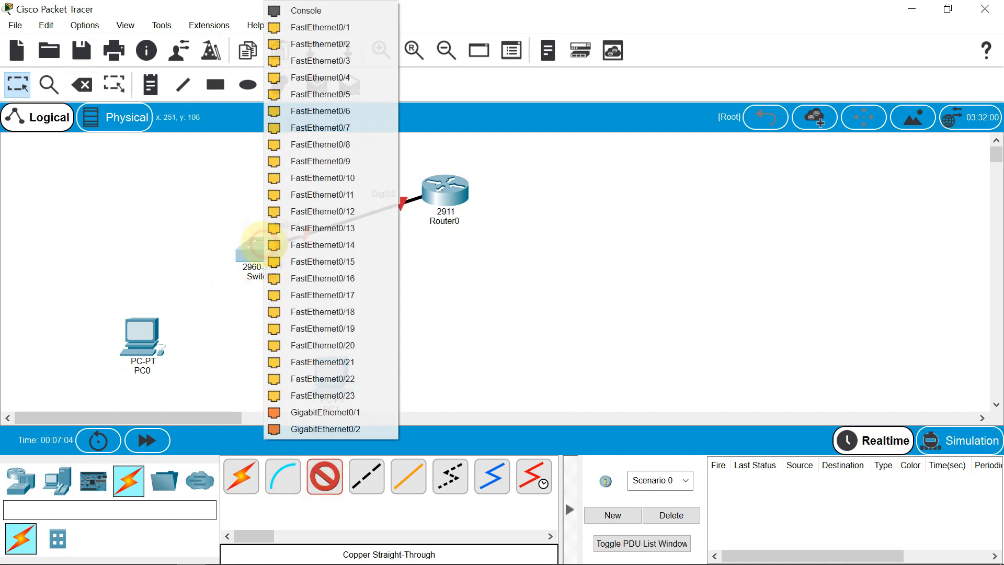
{"action": "left_click", "coordinate": [293, 28]}
{"action": "left_click", "coordinate": [135, 340]}
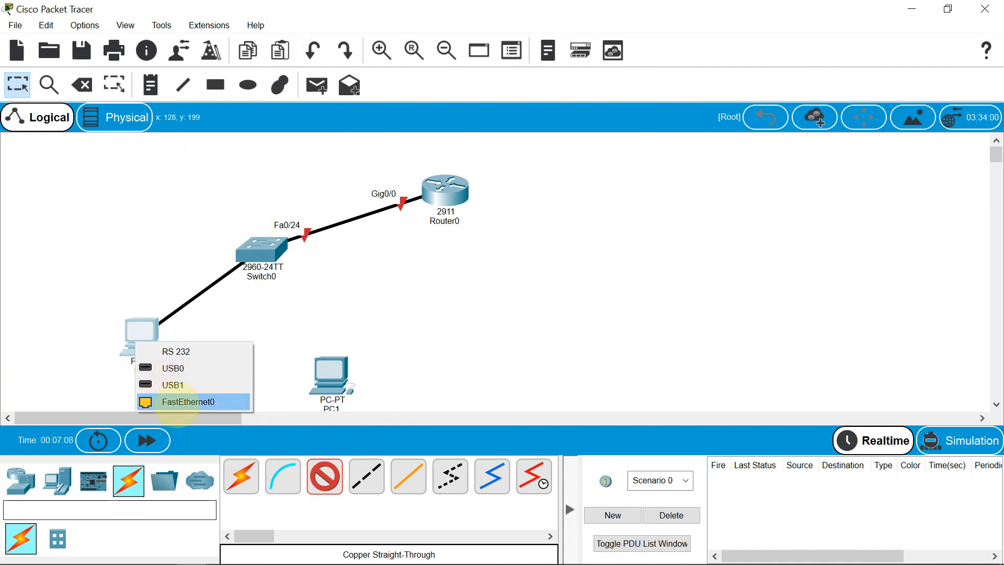
{"action": "left_click", "coordinate": [178, 402]}
Link Switch0 to PC1 with an automatically chosen connection, and shift PC1 and Router0 slightly closer to the switch
{"action": "left_click", "coordinate": [241, 476]}
{"action": "left_click", "coordinate": [260, 251]}
{"action": "left_click", "coordinate": [331, 374]}
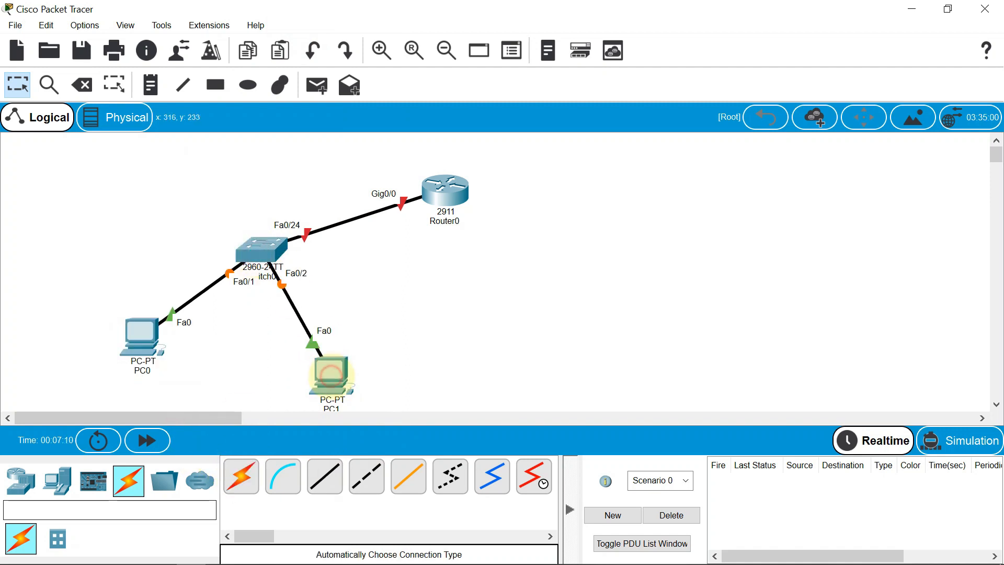
{"action": "left_click_drag", "start_coordinate": [331, 375], "coordinate": [342, 361]}
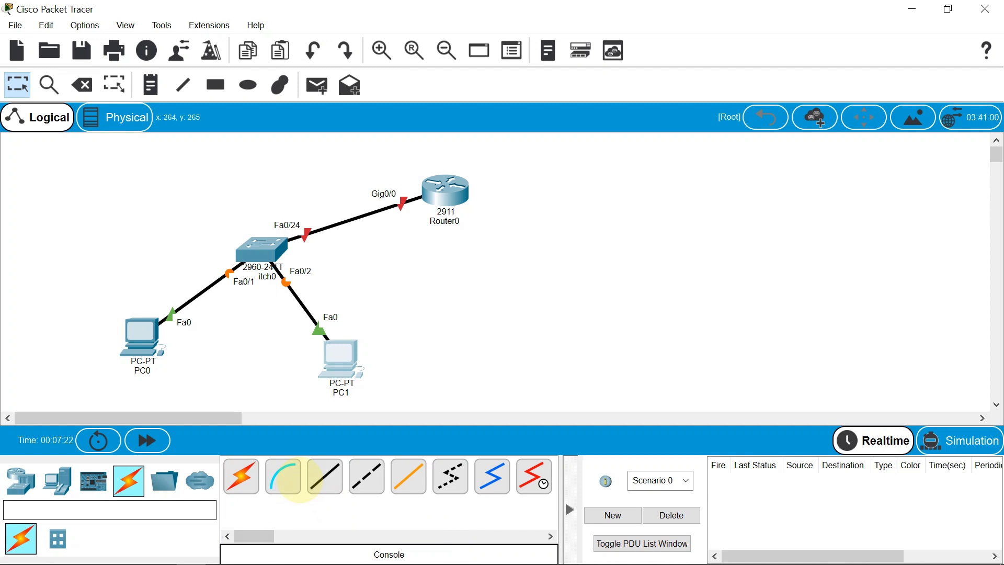
{"action": "left_click_drag", "start_coordinate": [461, 191], "coordinate": [451, 199]}
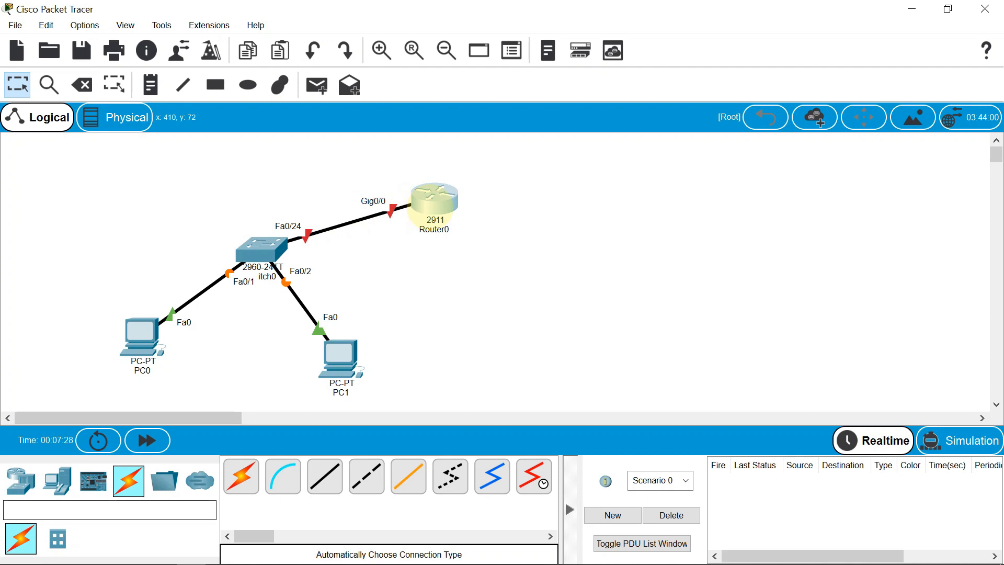
{"action": "left_click", "coordinate": [435, 198]}
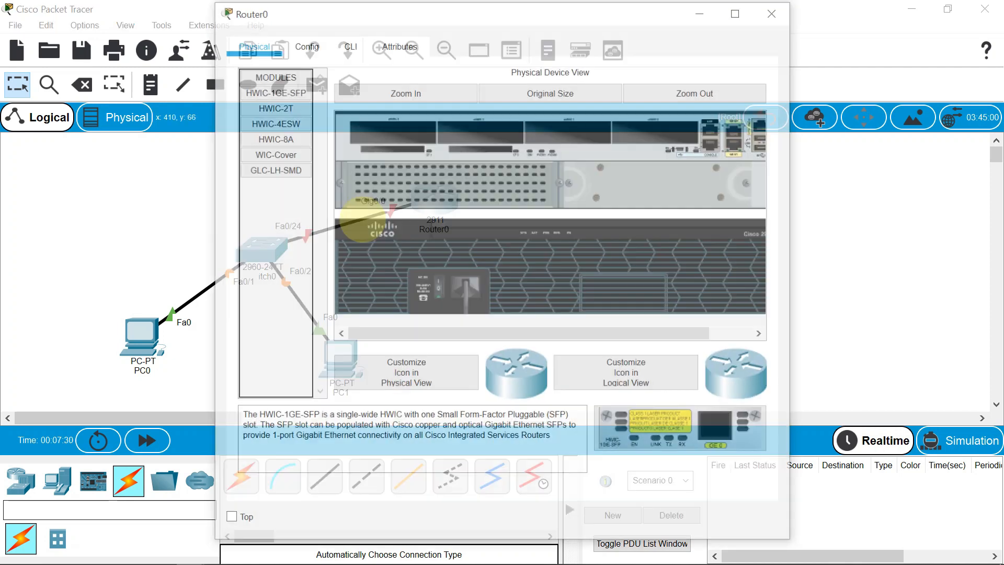
{"action": "left_click", "coordinate": [767, 9]}
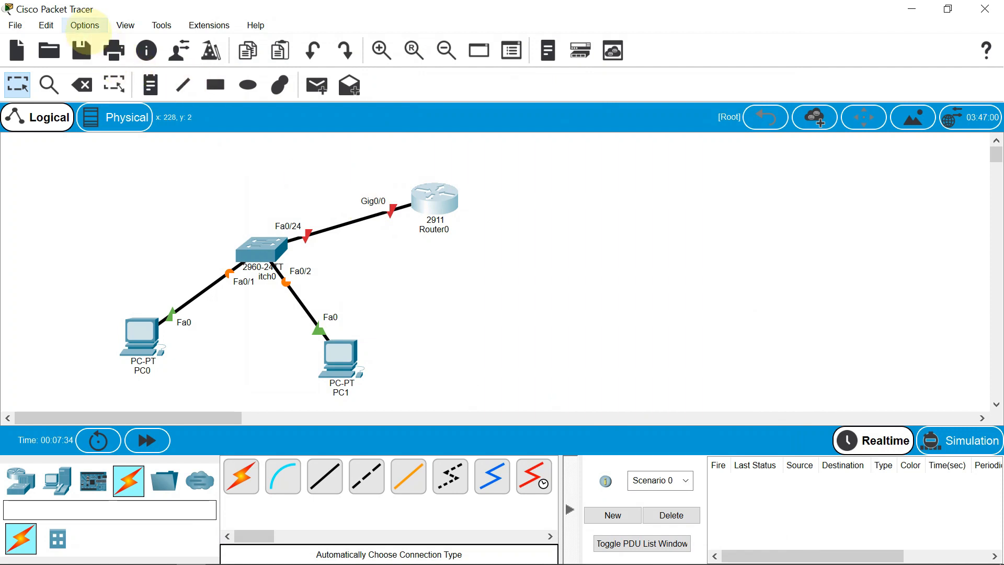
Check the Always Show Port Labels in Logical Workspace setting in the interface preferences
{"action": "left_click", "coordinate": [84, 25]}
{"action": "left_click", "coordinate": [101, 44]}
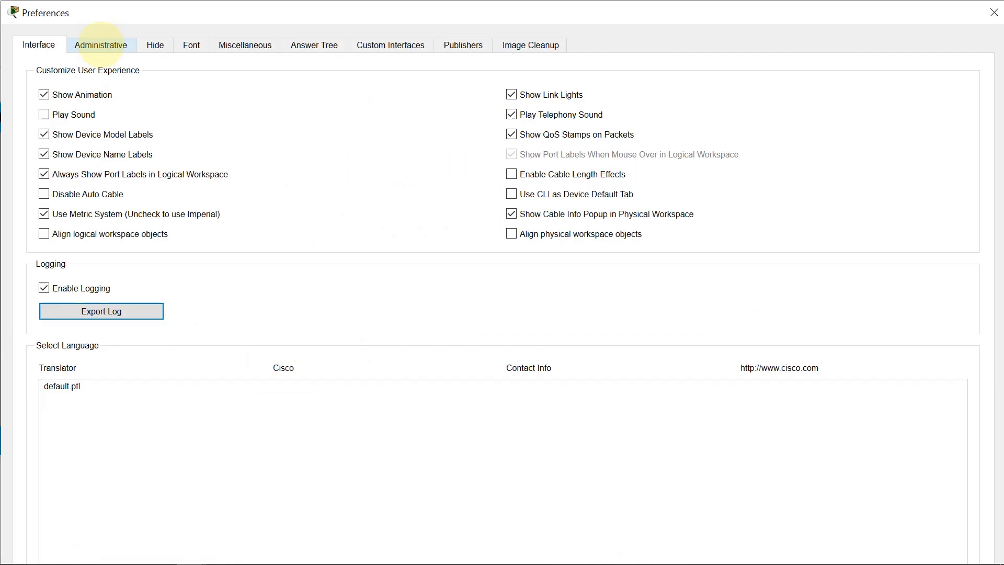
{"action": "left_click", "coordinate": [67, 175]}
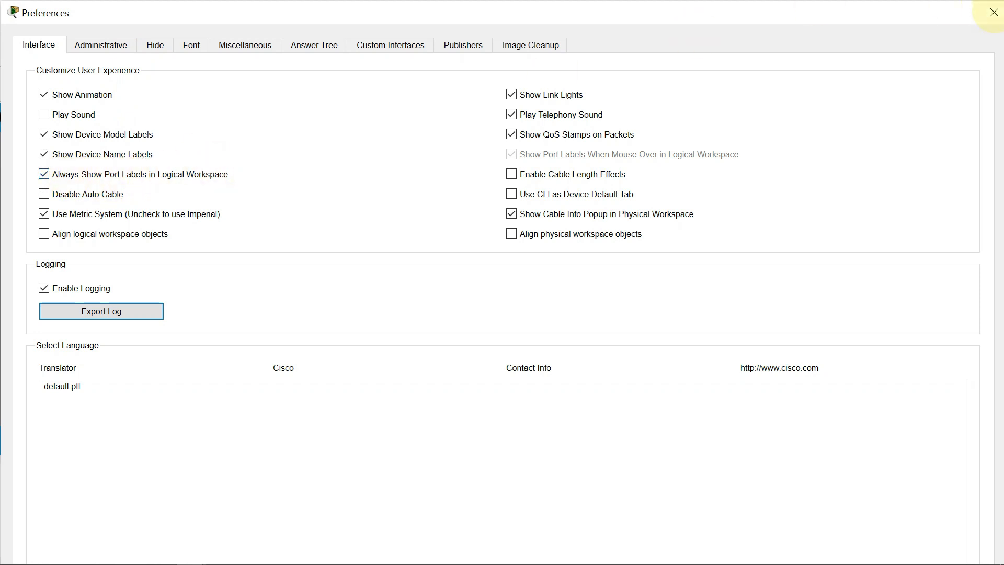
{"action": "left_click", "coordinate": [994, 12]}
{"action": "mouse_move", "coordinate": [527, 548]}
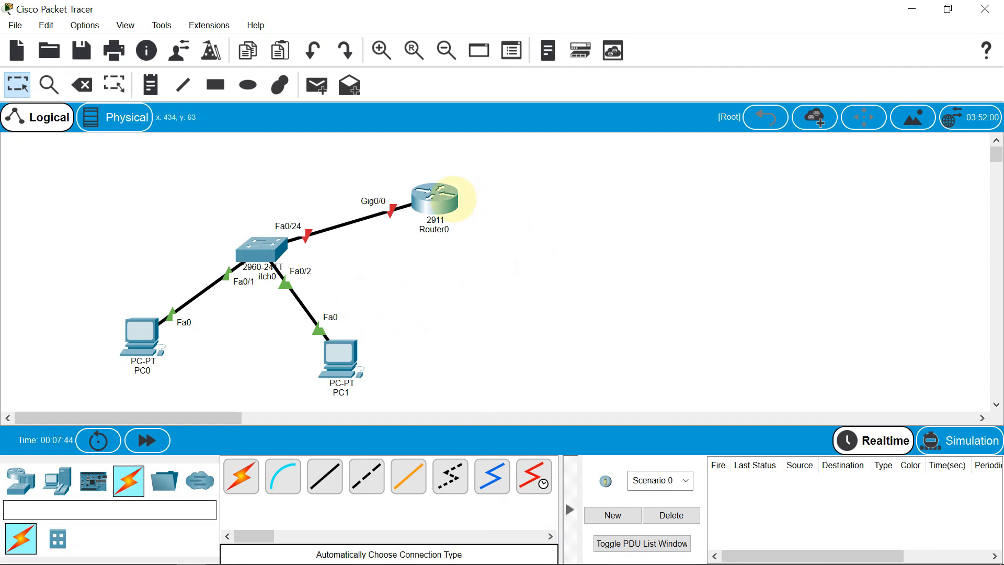
Add a note reading 172.30.10.1/24 beside Router0 and place it just above the Gig0/0 port label
{"action": "left_click", "coordinate": [151, 85]}
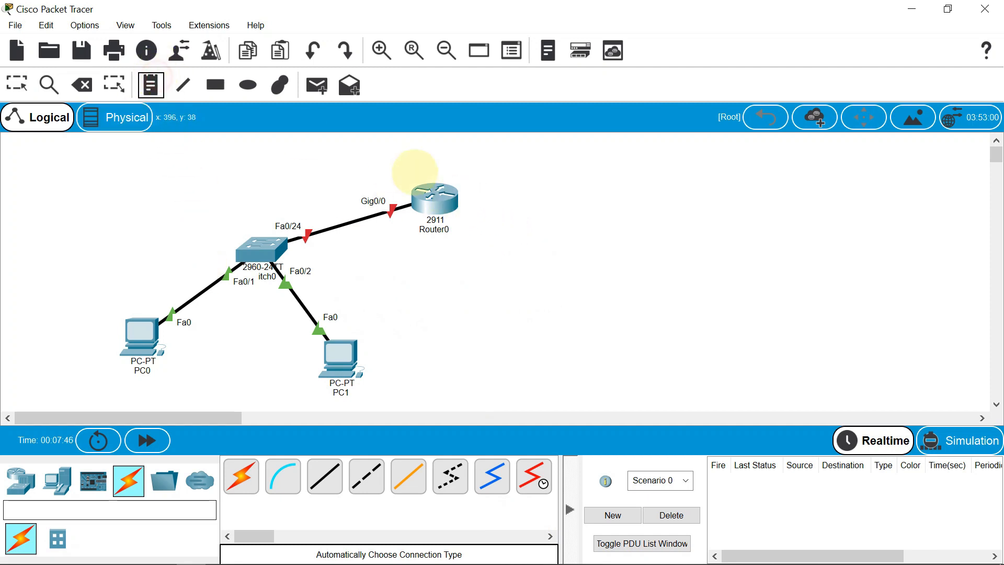
{"action": "left_click", "coordinate": [360, 169]}
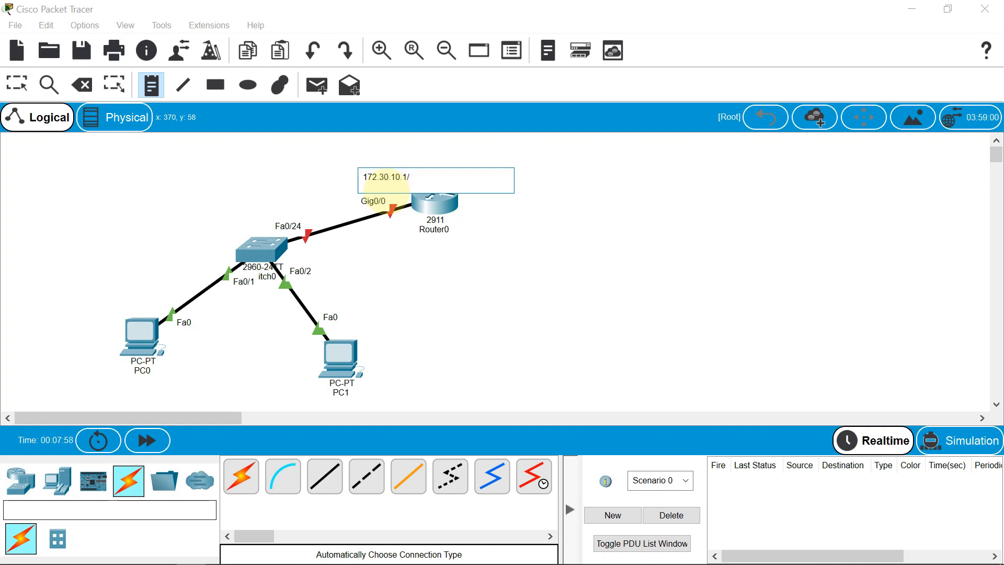
{"action": "key", "text": "Escape"}
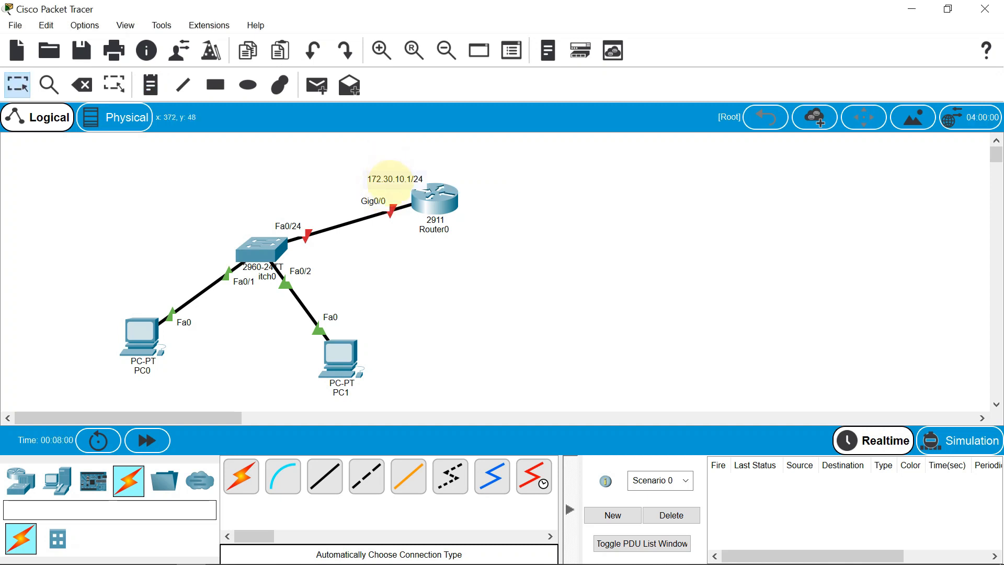
{"action": "left_click_drag", "start_coordinate": [385, 178], "coordinate": [382, 176]}
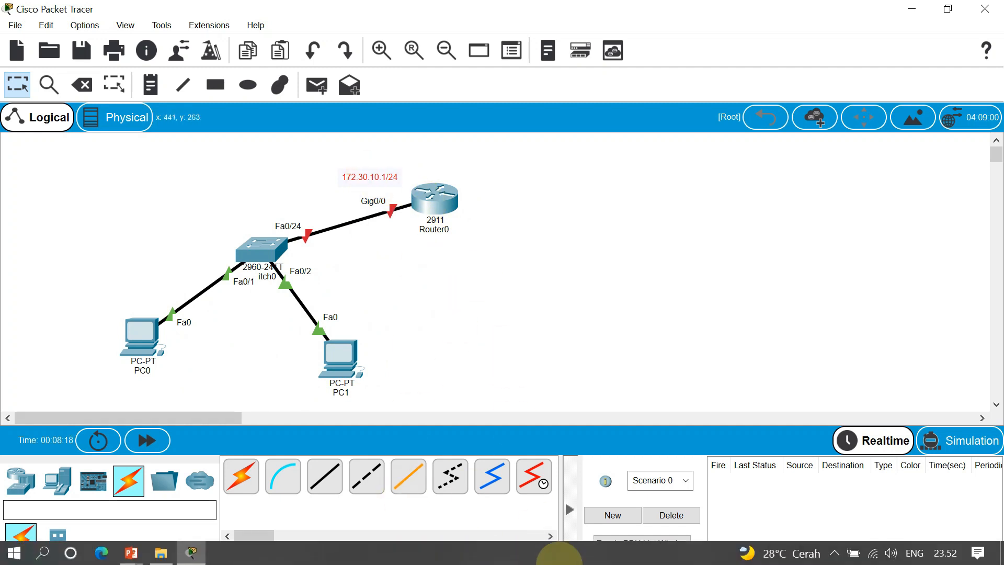
Open Router0's command line, answer no to the initial configuration dialog, and start the router prompt
{"action": "left_click", "coordinate": [439, 197]}
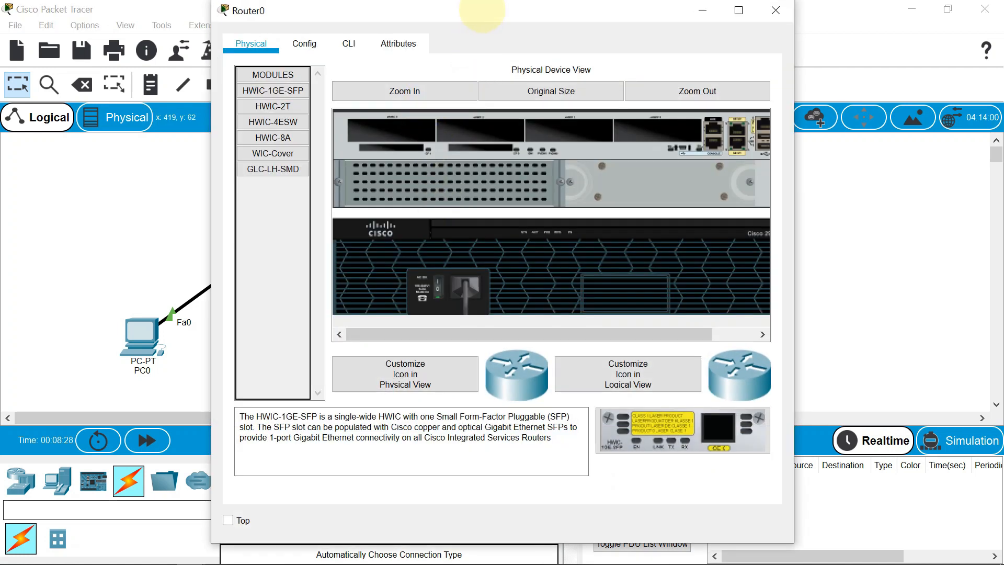
{"action": "left_click_drag", "start_coordinate": [484, 10], "coordinate": [485, 20]}
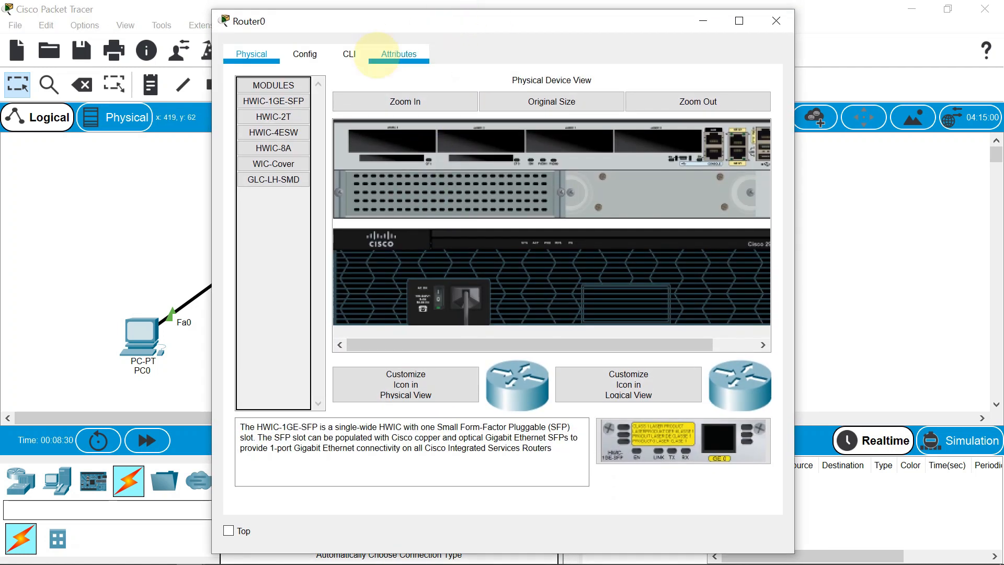
{"action": "left_click", "coordinate": [350, 49]}
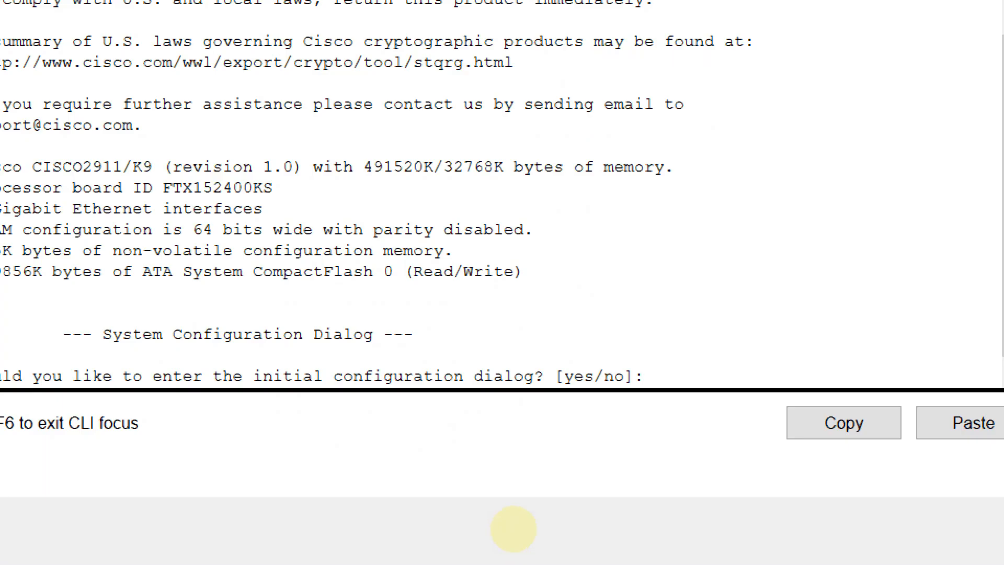
{"action": "type", "text": "no"}
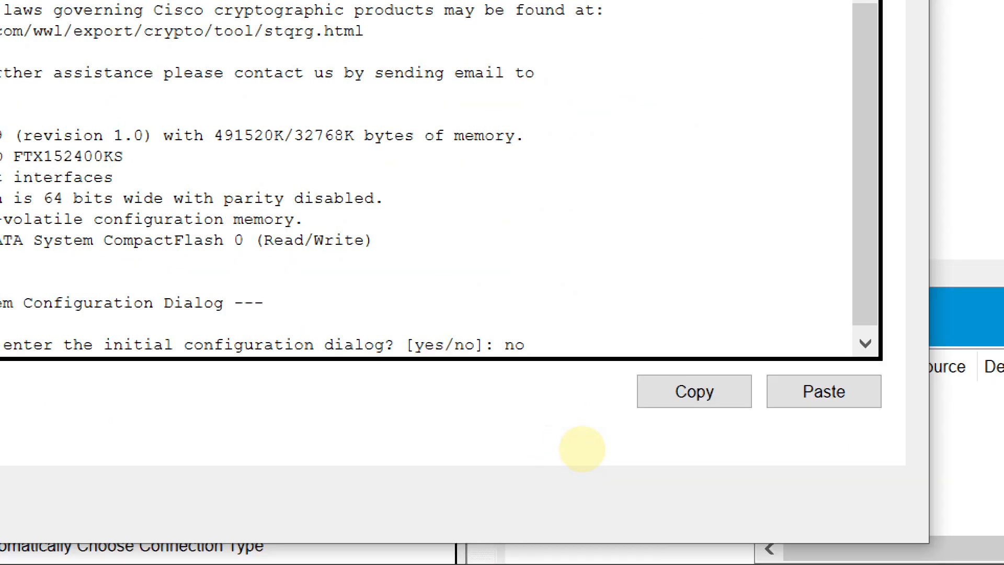
{"action": "key", "text": "Return"}
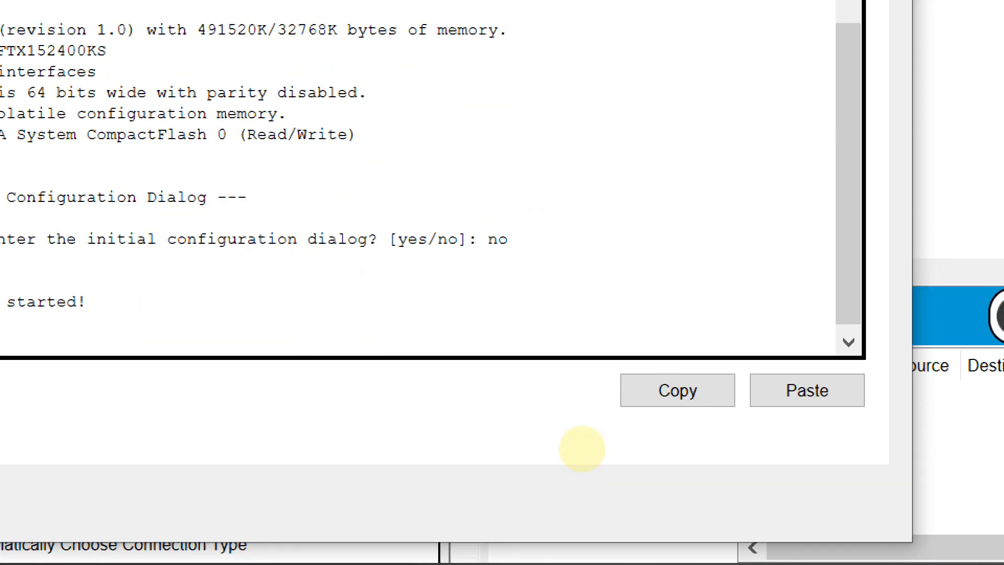
{"action": "key", "text": "Return"}
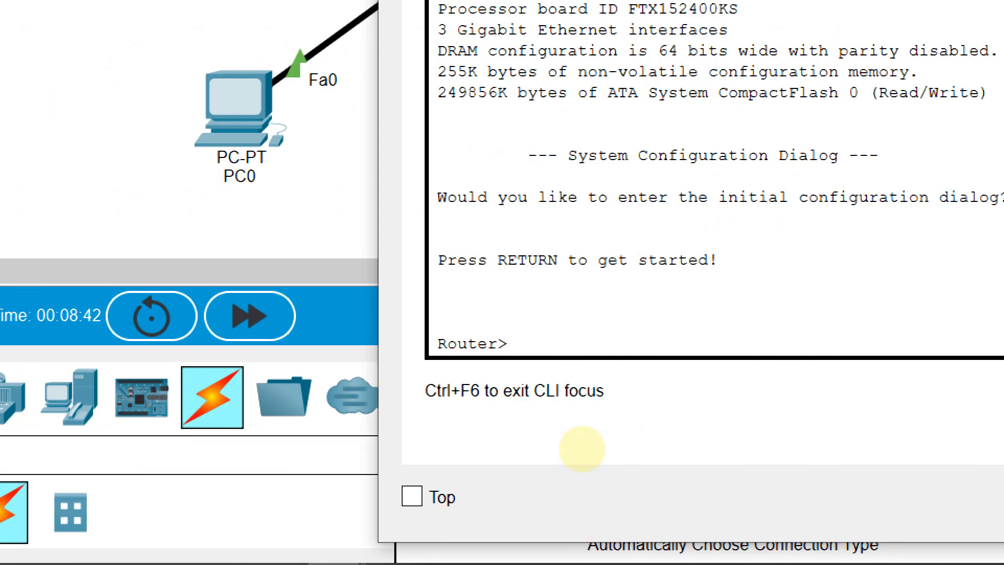
Enter privileged mode with enable and switch to global configuration mode with conf t
{"action": "type", "text": "enable"}
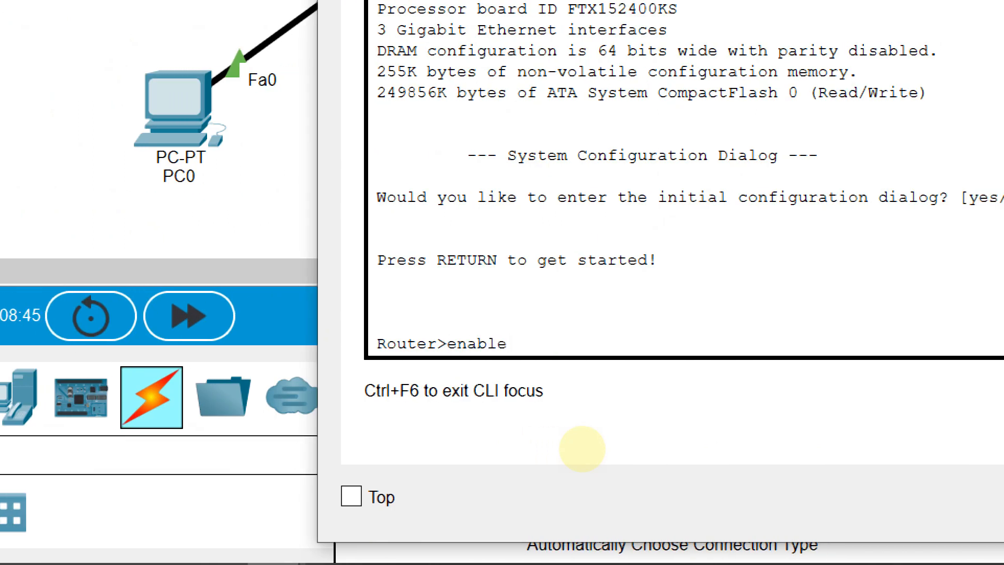
{"action": "key", "text": "Return"}
{"action": "type", "text": "conf t"}
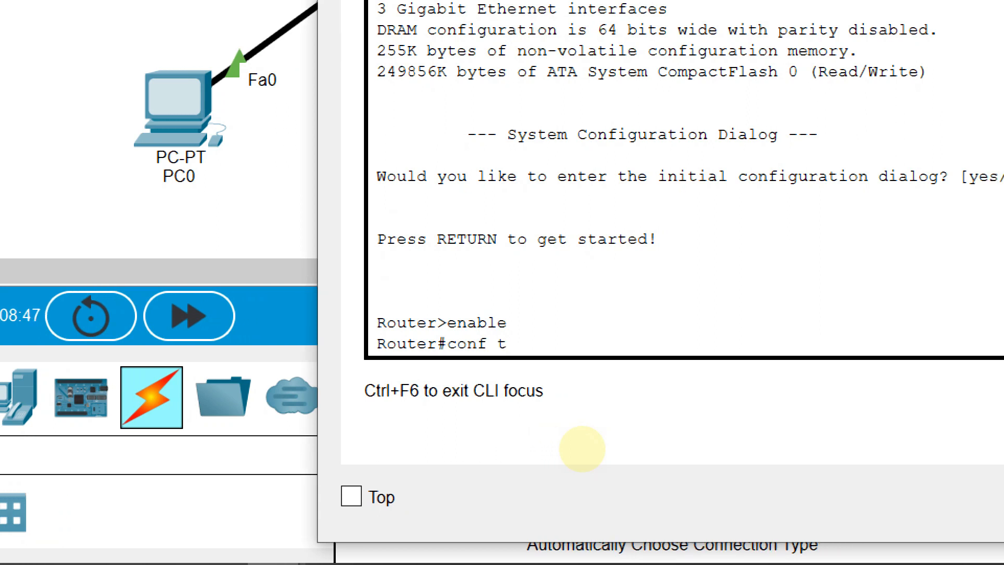
{"action": "key", "text": "Return"}
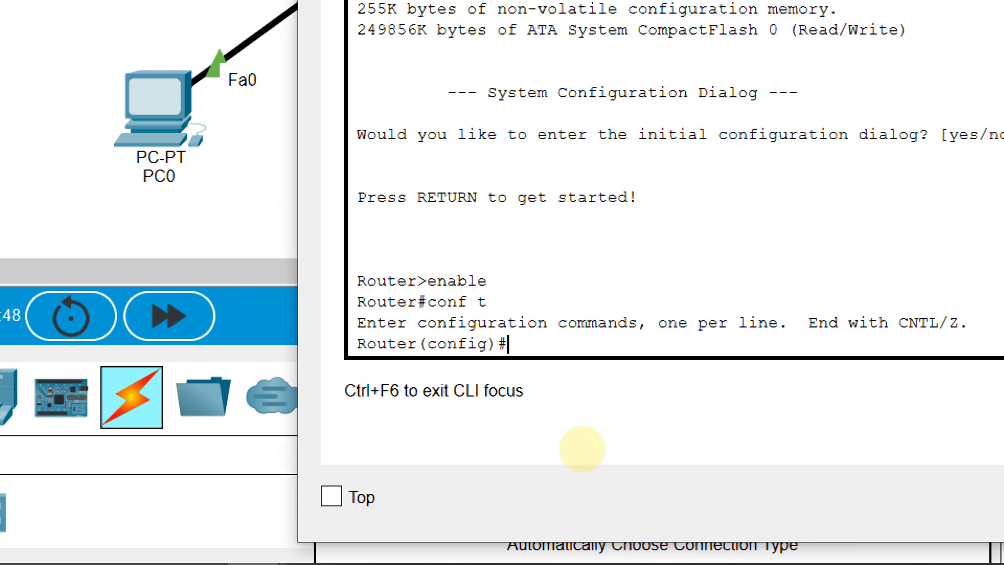
Set the router's hostname to R-A
{"action": "type", "text": "hostname r"}
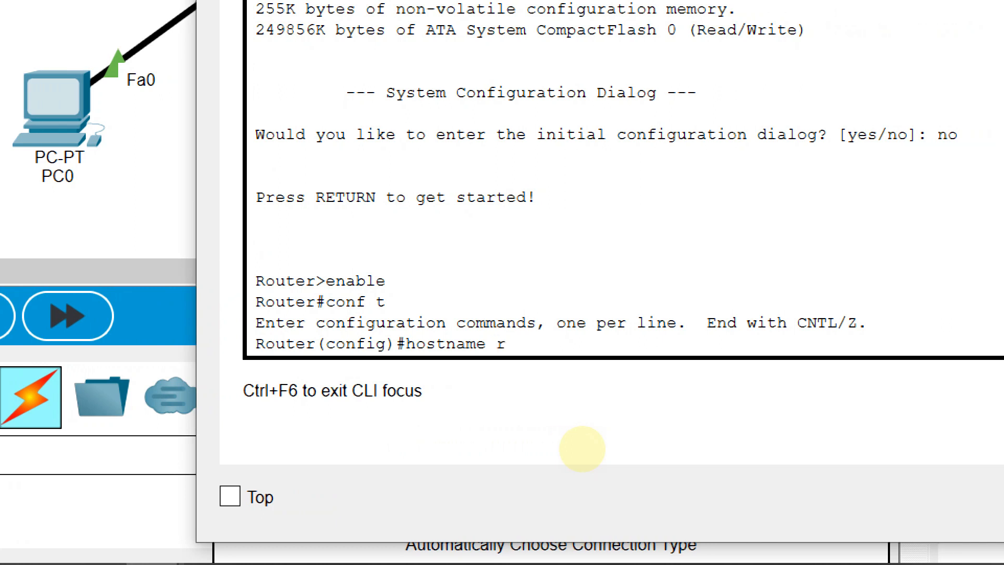
{"action": "key", "text": "BackSpace"}
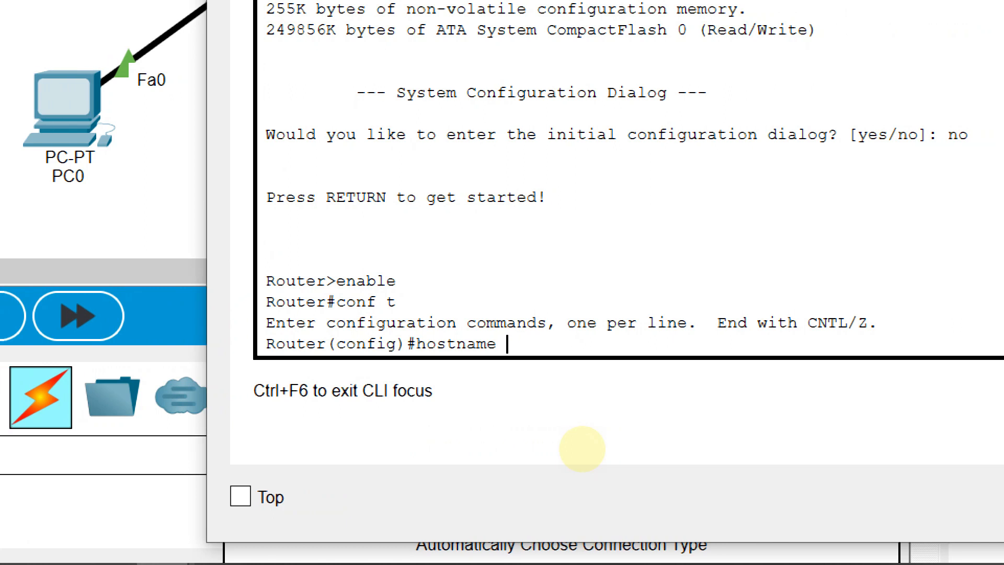
{"action": "type", "text": "R-A"}
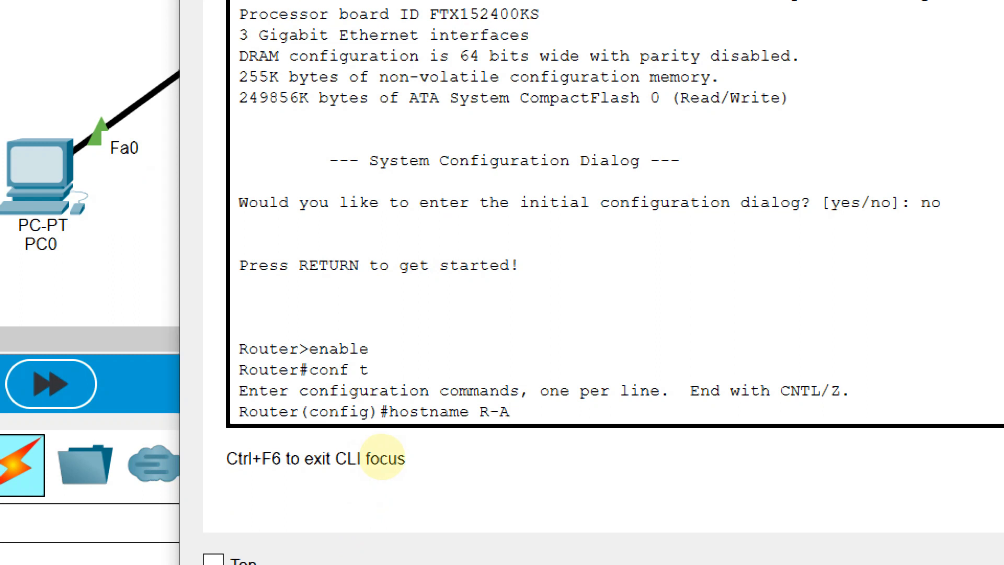
{"action": "key", "text": "Return"}
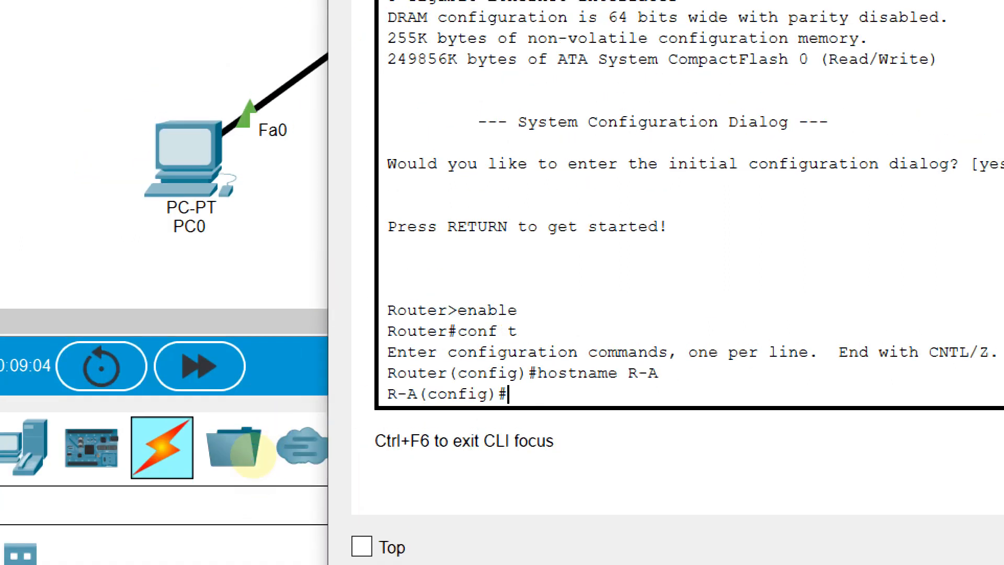
{"action": "left_click_drag", "start_coordinate": [388, 394], "coordinate": [419, 395]}
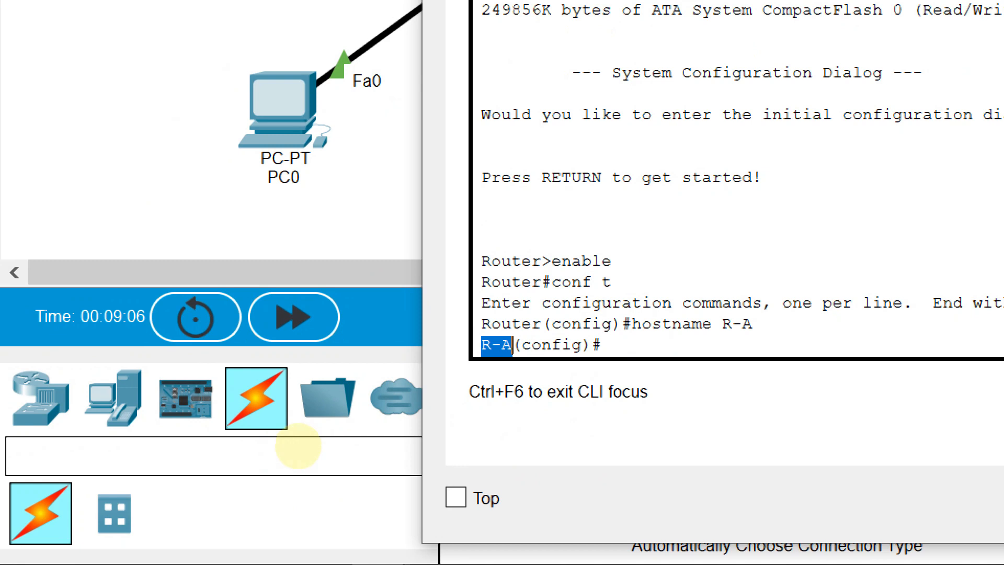
{"action": "left_click", "coordinate": [522, 394]}
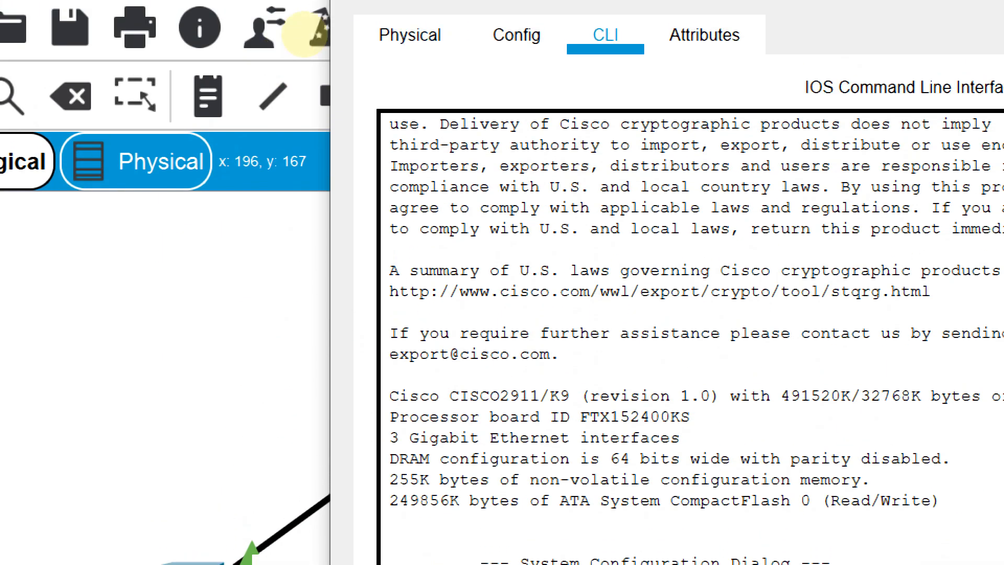
Enter interface configuration mode for the router's first Gigabit port with int g0/0
{"action": "left_click_drag", "start_coordinate": [548, 8], "coordinate": [952, 6]}
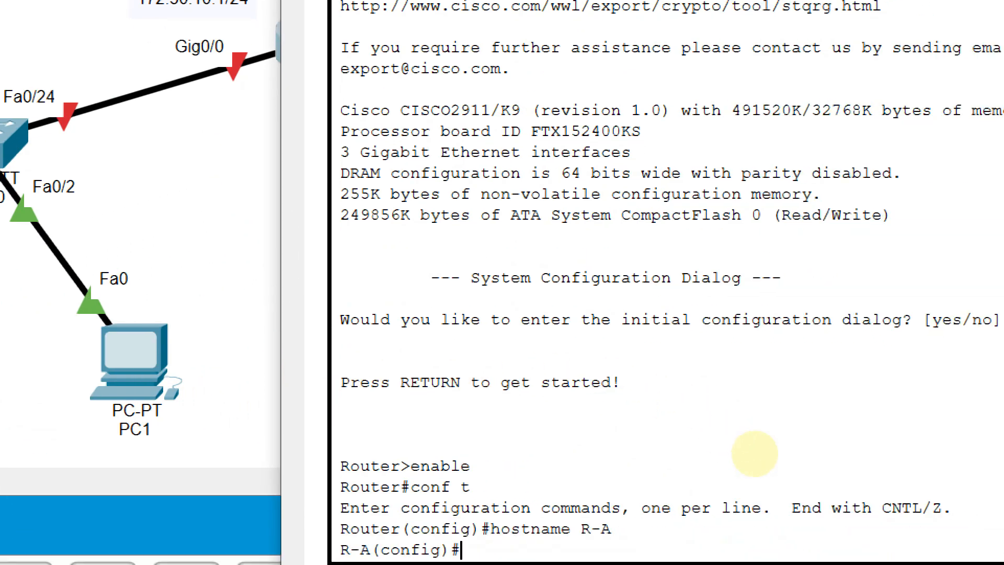
{"action": "type", "text": "int gi"}
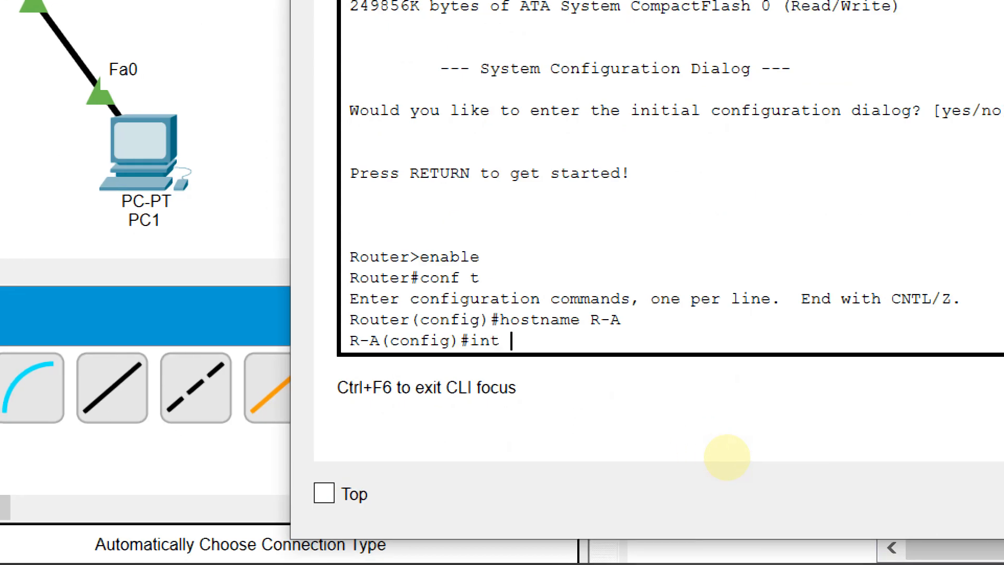
{"action": "type", "text": "g0"}
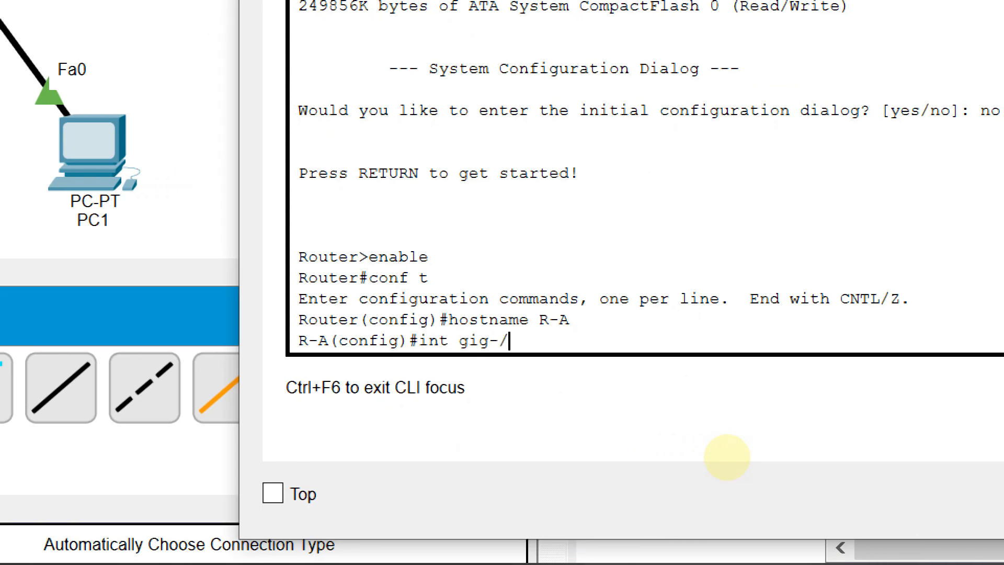
{"action": "type", "text": "/0"}
{"action": "key", "text": "BackSpace"}
{"action": "key", "text": "BackSpace"}
{"action": "key", "text": "BackSpace"}
{"action": "key", "text": "BackSpace"}
{"action": "key", "text": "BackSpace"}
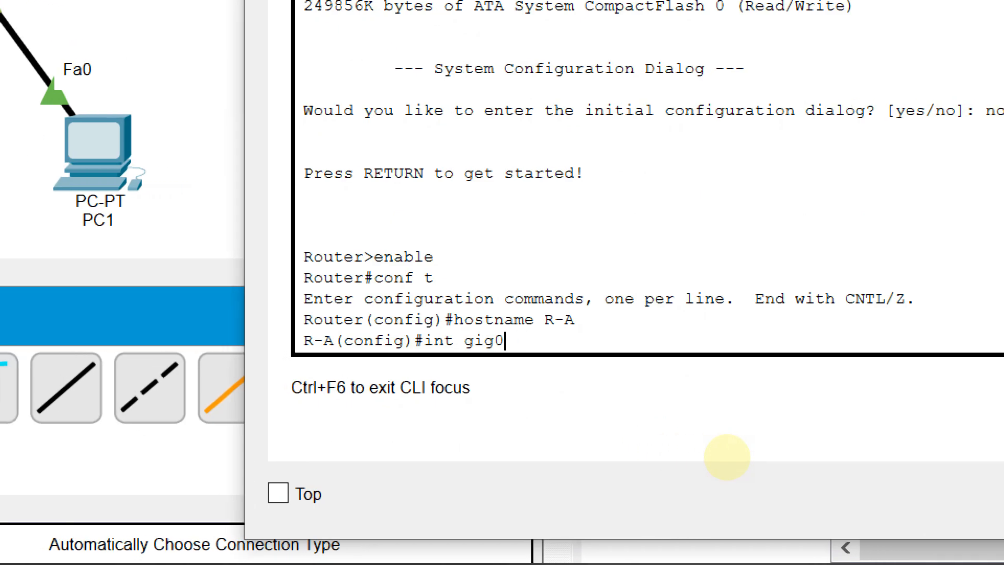
{"action": "type", "text": "0/0"}
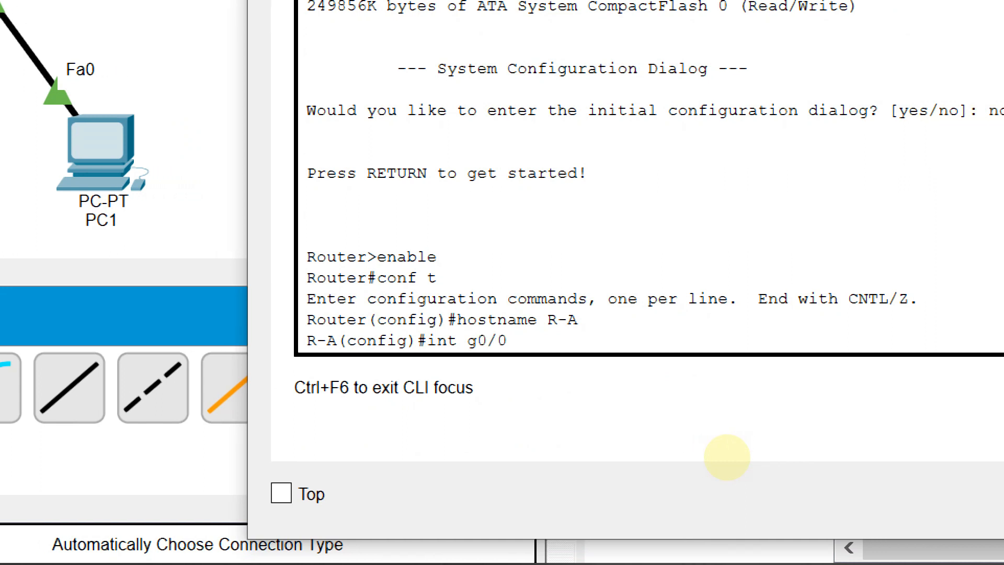
{"action": "key", "text": "Return"}
Assign IP address 172.30.10.1 with subnet mask 255.255.255.0 to interface g0/0
{"action": "type", "text": "o["}
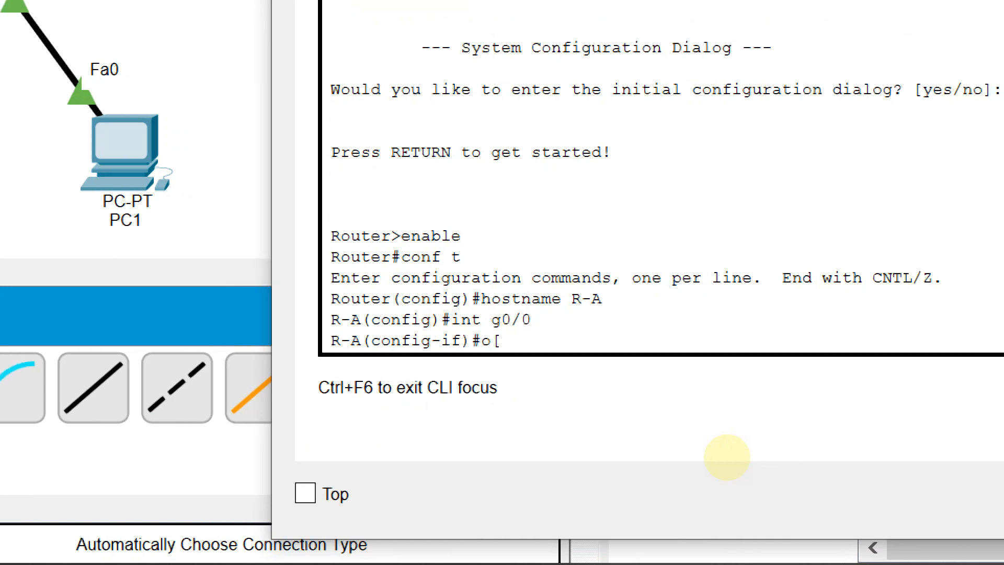
{"action": "key", "text": "BackSpace"}
{"action": "key", "text": "BackSpace"}
{"action": "type", "text": "ip address "}
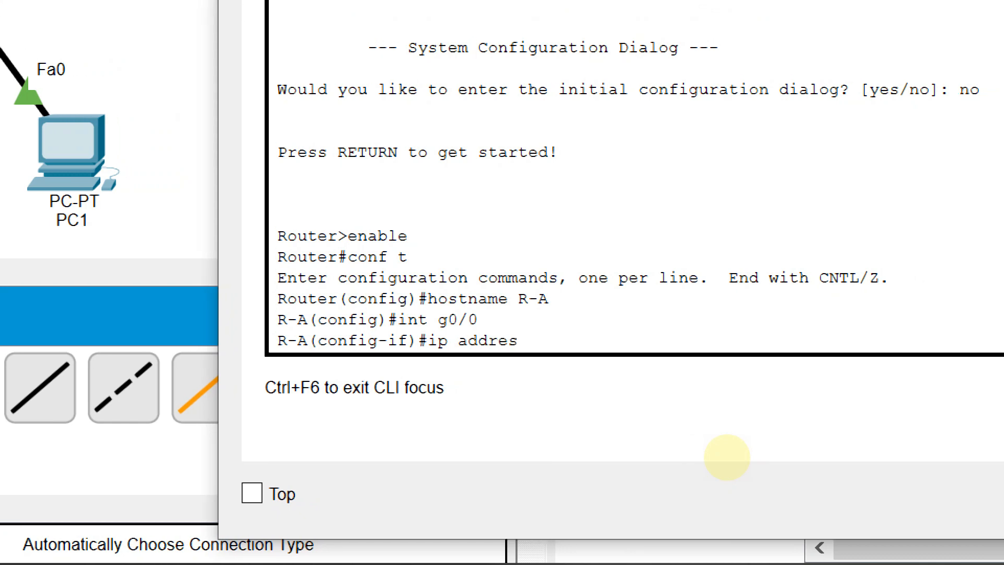
{"action": "type", "text": "172.1"}
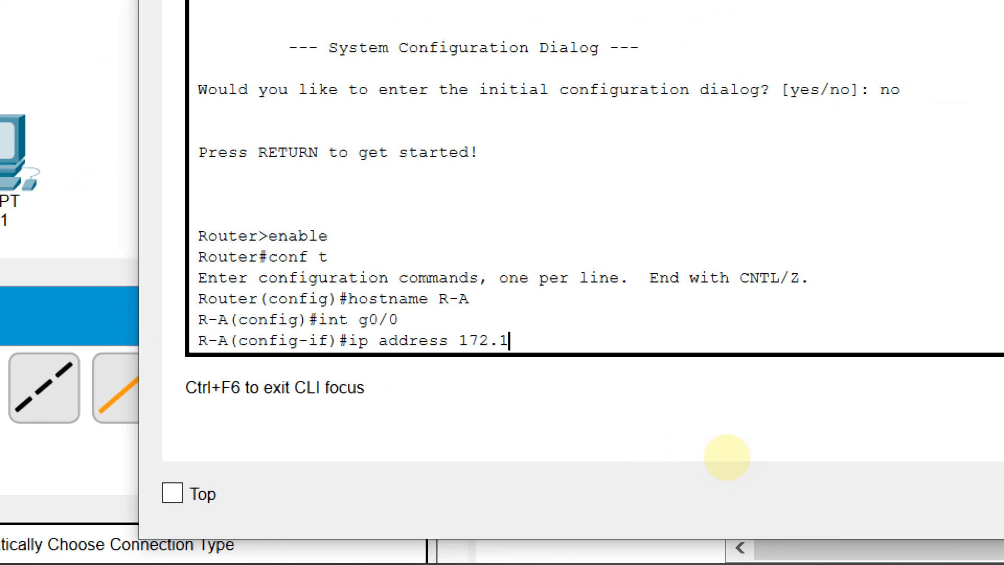
{"action": "key", "text": "BackSpace"}
{"action": "type", "text": "30.10.1"}
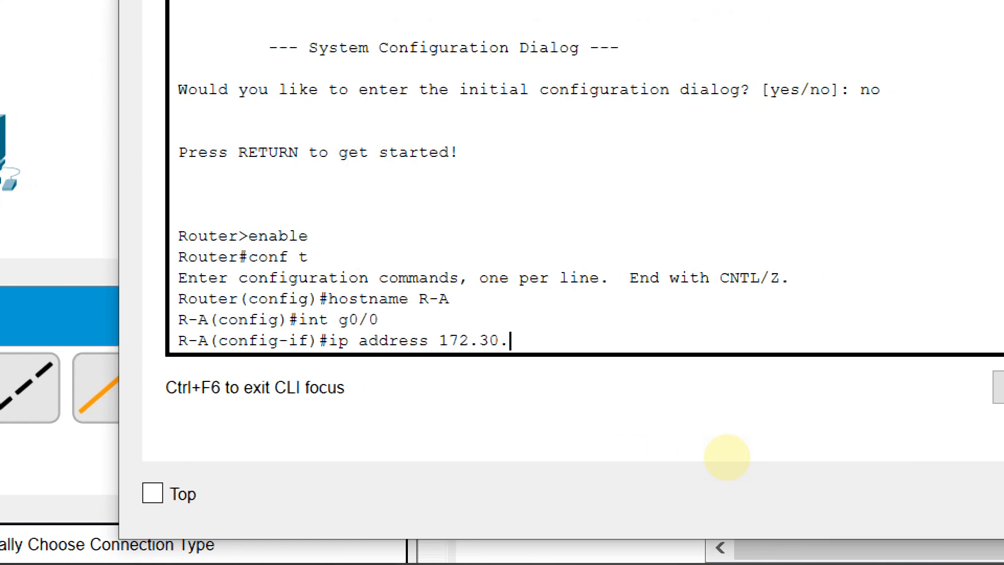
{"action": "type", "text": " 255.255"}
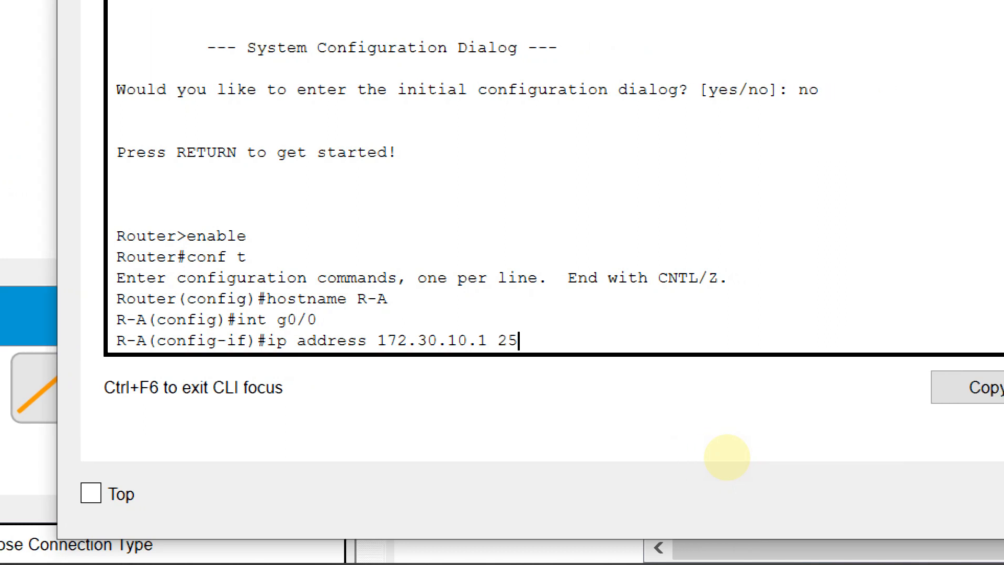
{"action": "type", "text": ".255.0"}
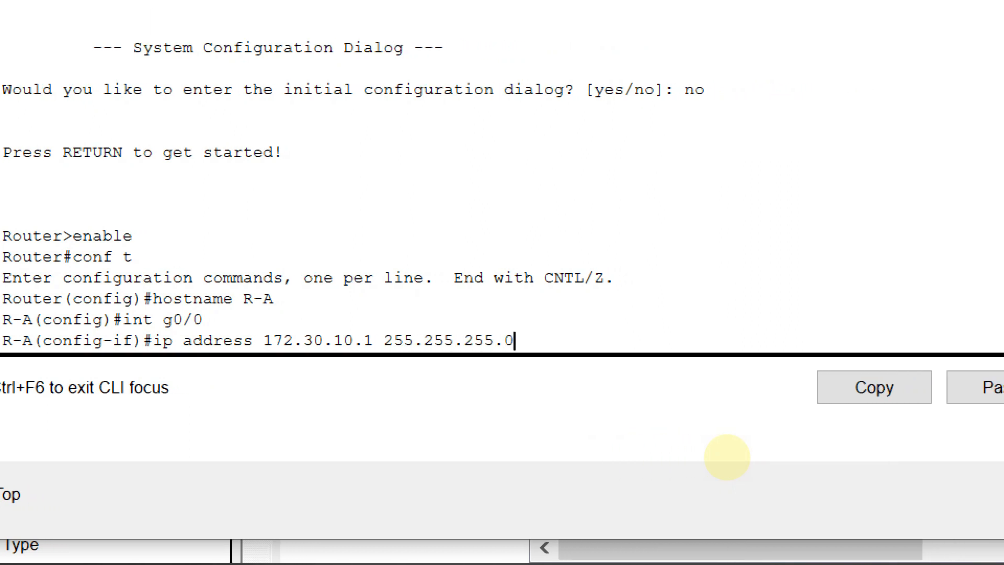
{"action": "key", "text": "Return"}
Enable interface g0/0 with no shutdown and exit back to global configuration mode
{"action": "type", "text": "no shurd"}
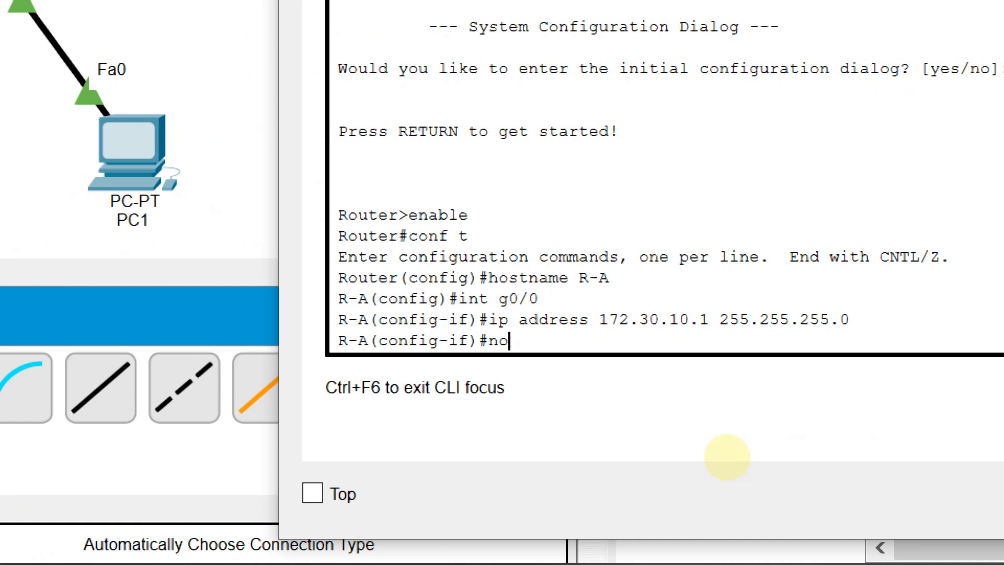
{"action": "key", "text": "BackSpace"}
{"action": "key", "text": "BackSpace"}
{"action": "type", "text": "tdown"}
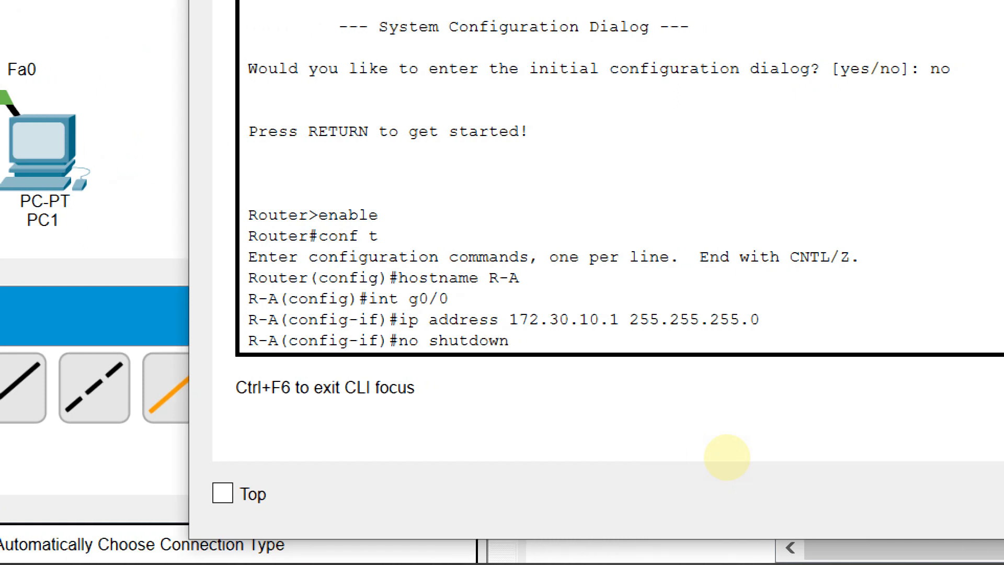
{"action": "key", "text": "Return"}
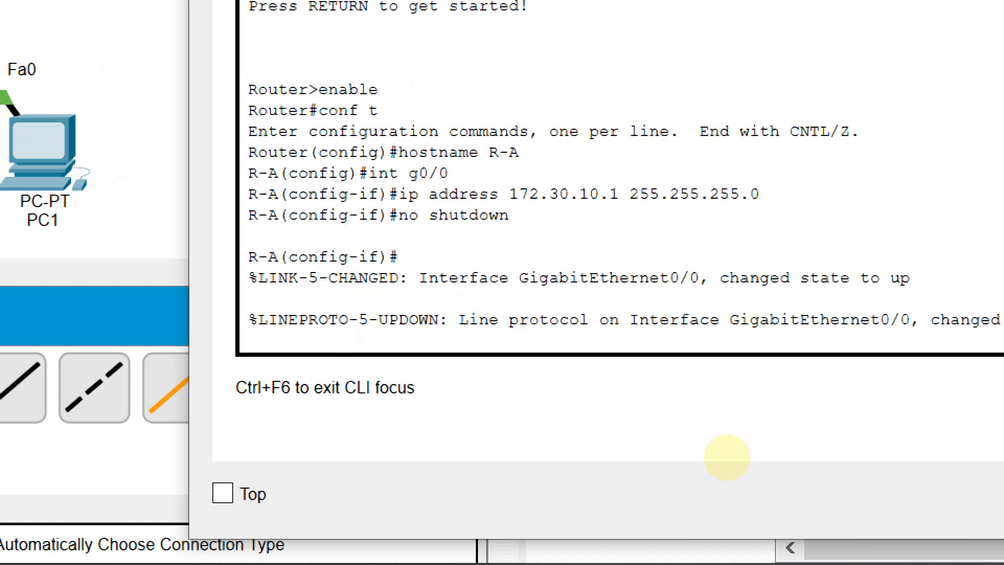
{"action": "key", "text": "Return"}
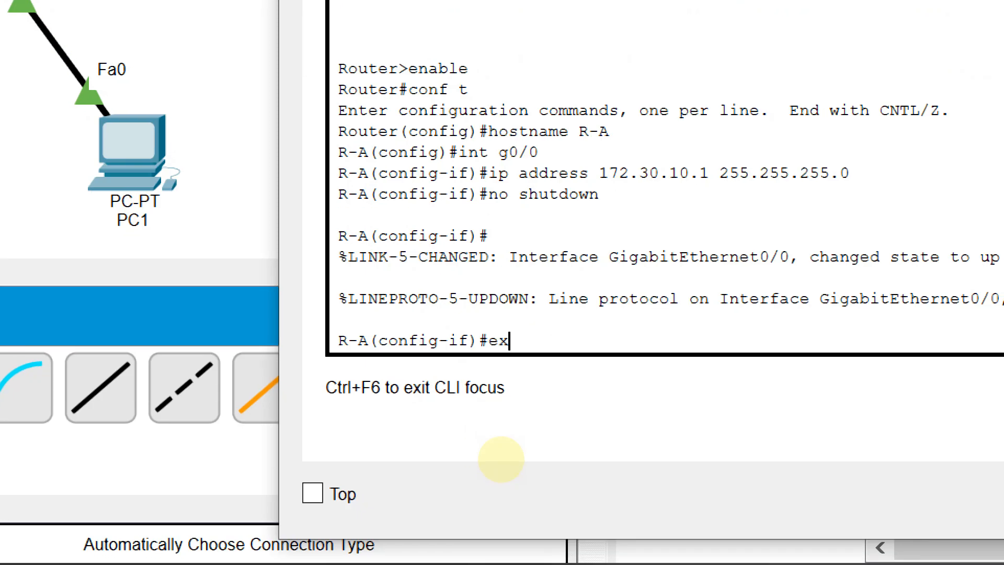
{"action": "type", "text": "it"}
{"action": "key", "text": "Return"}
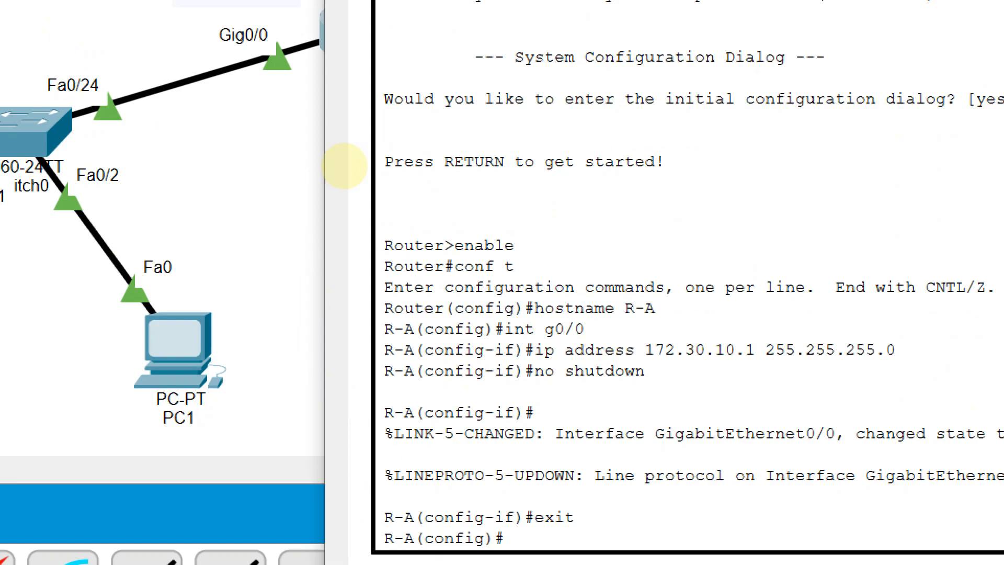
Connect PC2 to Router0's Gig0/1 port and add a note reading 172.16.100.1/24 beside that link
{"action": "left_click", "coordinate": [348, 152]}
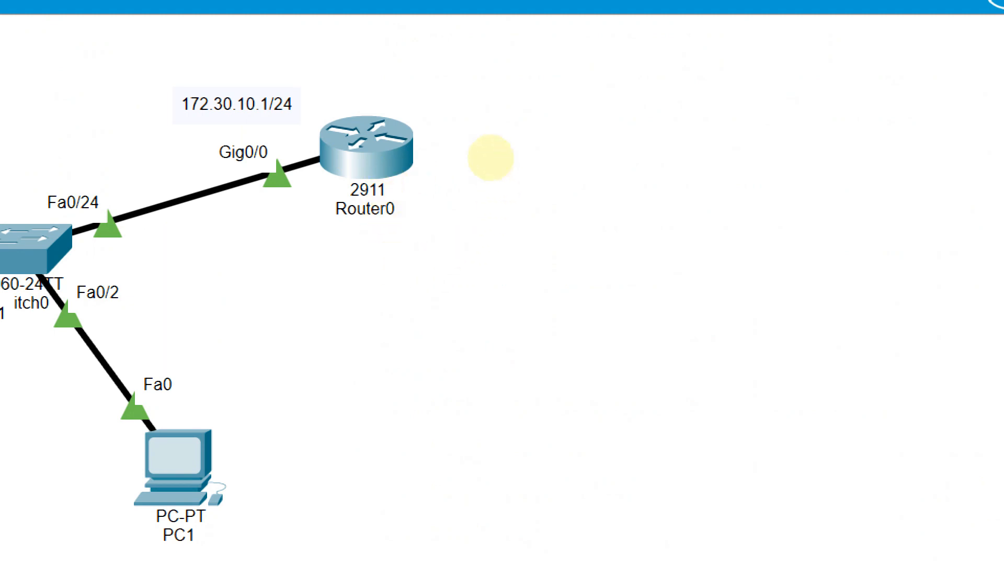
{"action": "left_click", "coordinate": [368, 166]}
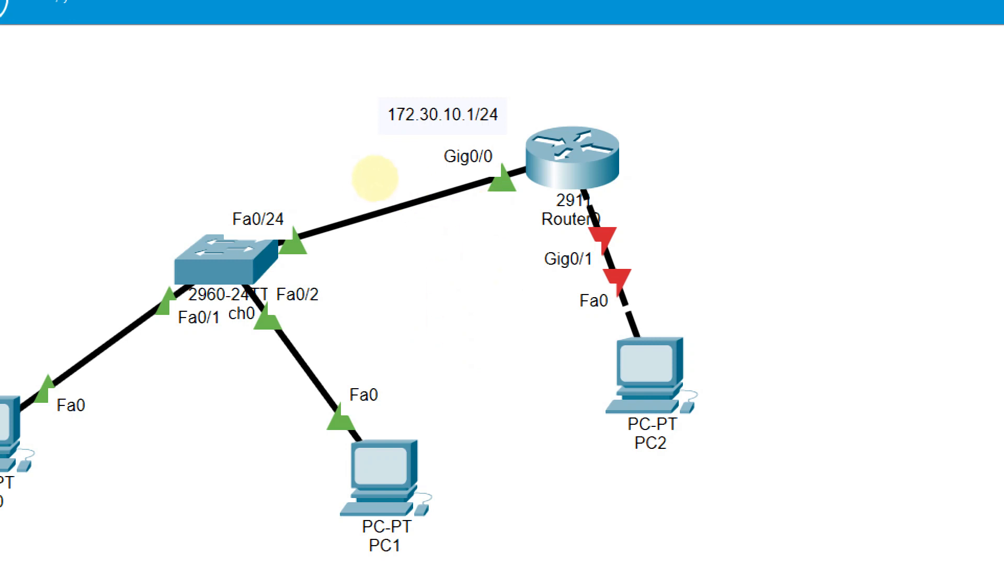
{"action": "left_click", "coordinate": [469, 231]}
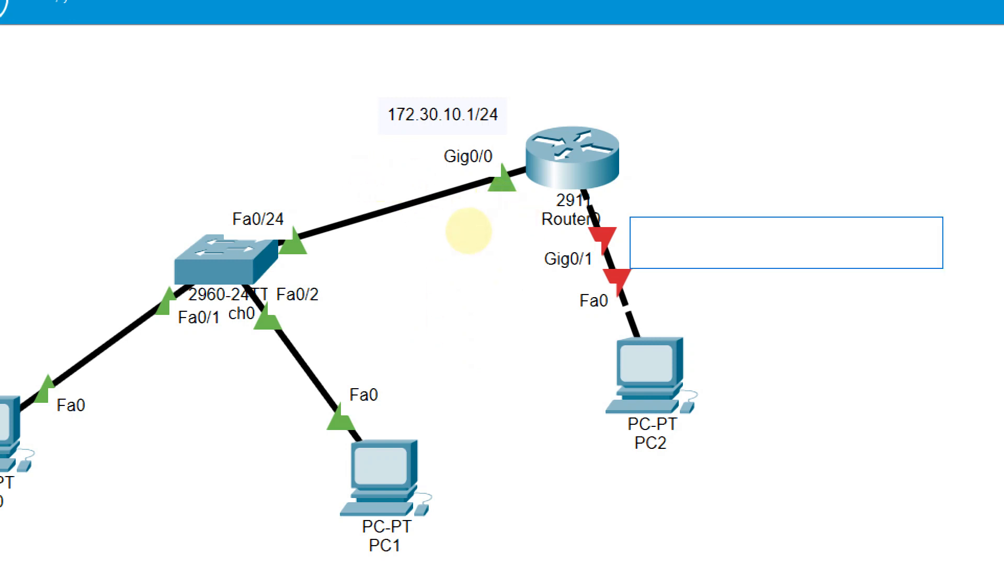
{"action": "type", "text": "172."}
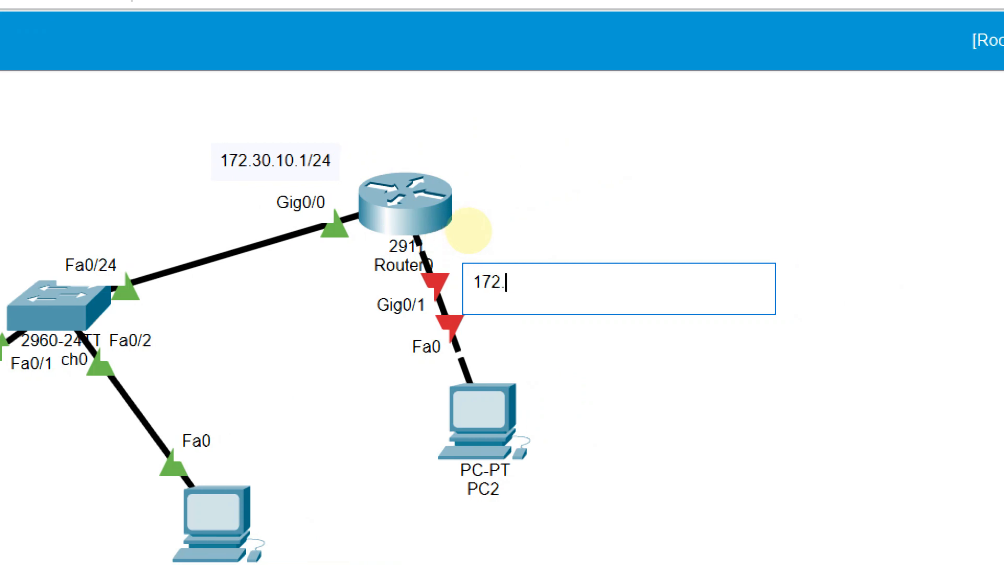
{"action": "type", "text": "16.100.1"}
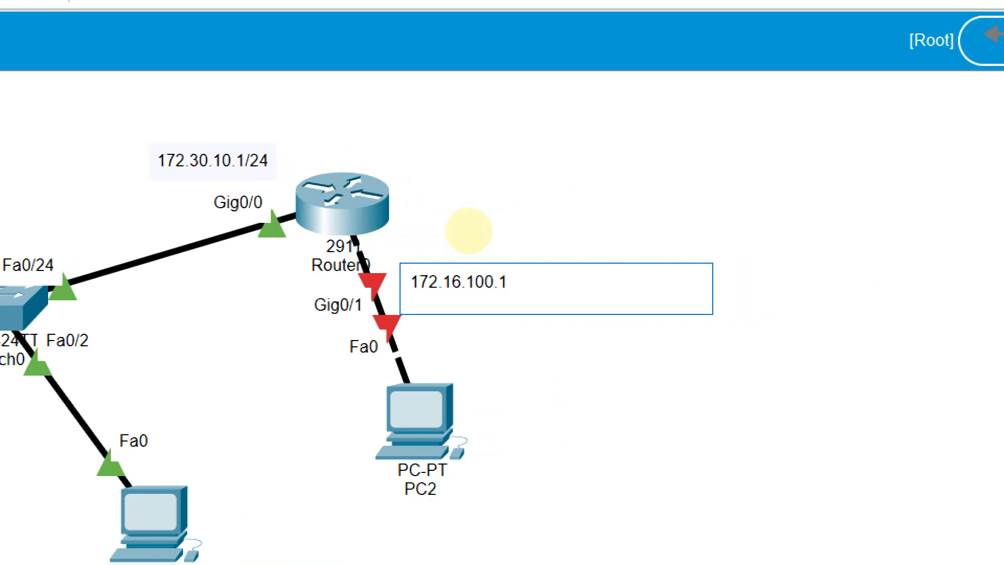
{"action": "type", "text": "/24"}
{"action": "left_click", "coordinate": [467, 229]}
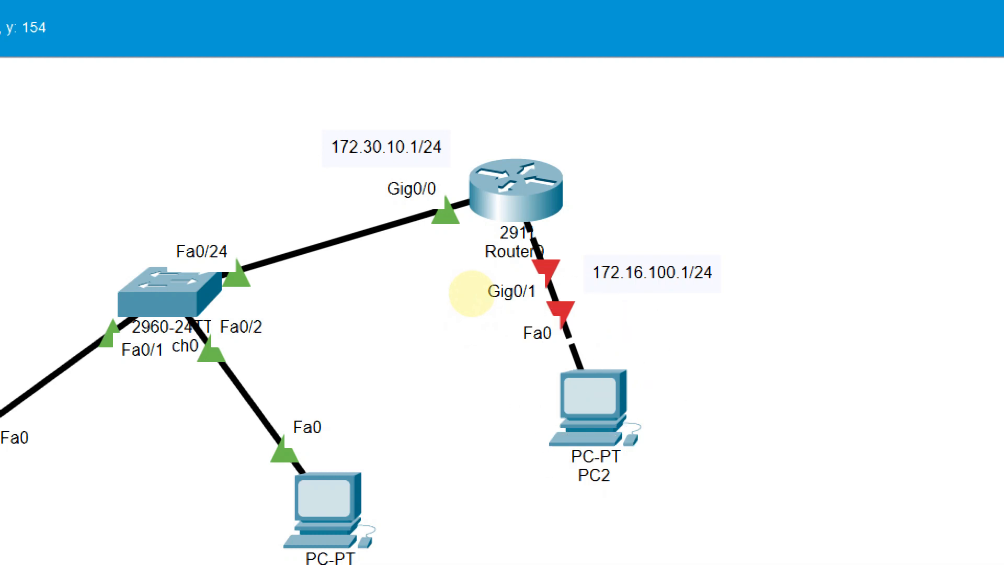
Remove PC2, its link to Router0 and the 172.16.100.1/24 note from the topology
{"action": "mouse_move", "coordinate": [600, 400]}
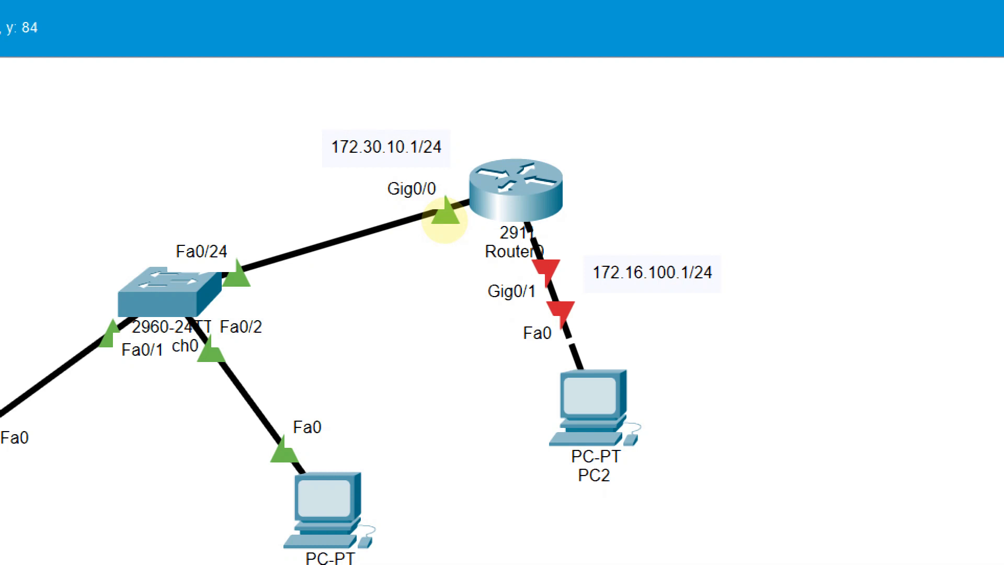
{"action": "left_click", "coordinate": [475, 306]}
{"action": "left_click", "coordinate": [498, 242]}
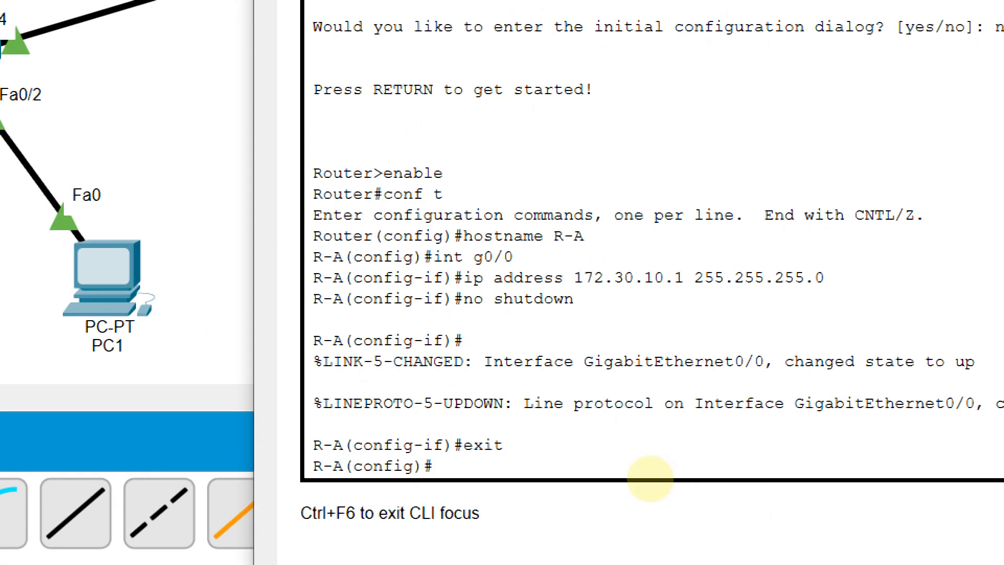
Create a DHCP pool named DHCP-A in Router0's command line with ip dhcp pool
{"action": "type", "text": "ip dhcp"}
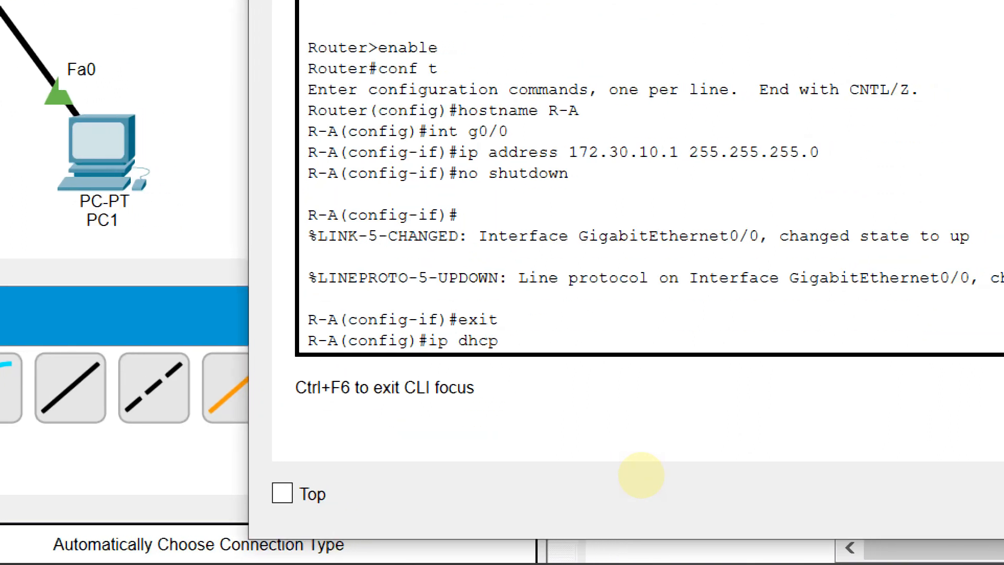
{"action": "type", "text": " pool"}
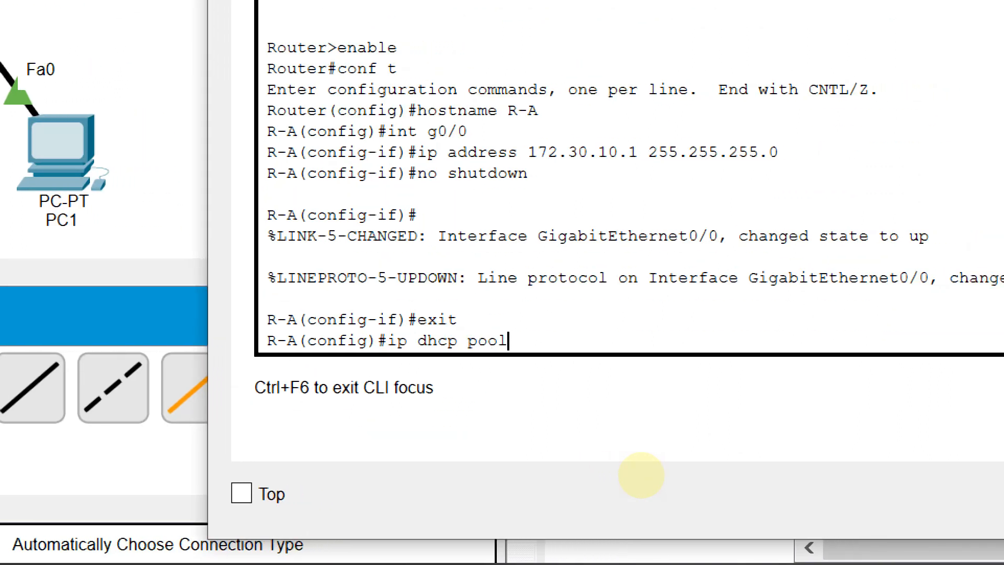
{"action": "type", "text": " DHC"}
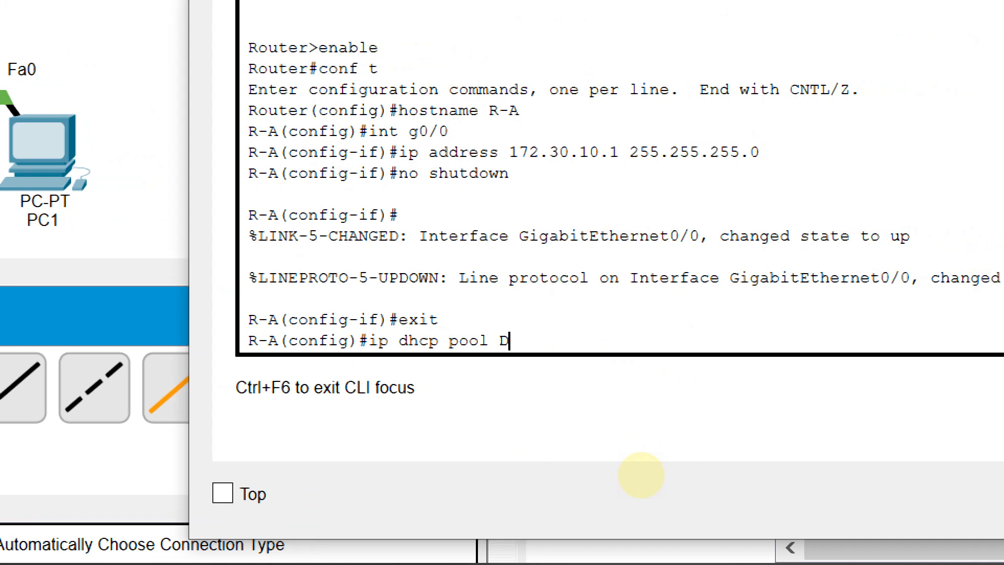
{"action": "type", "text": "P"}
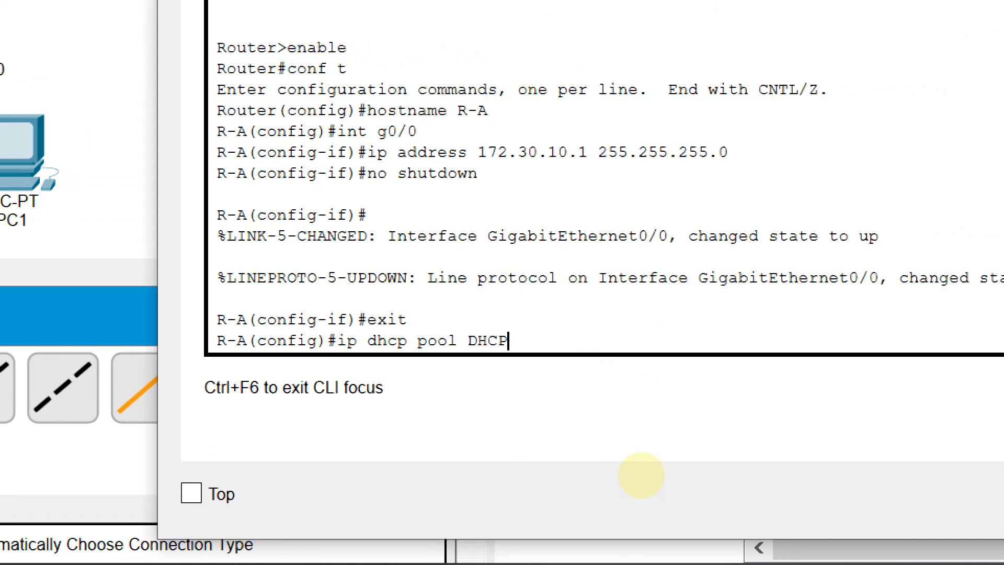
{"action": "type", "text": "-A"}
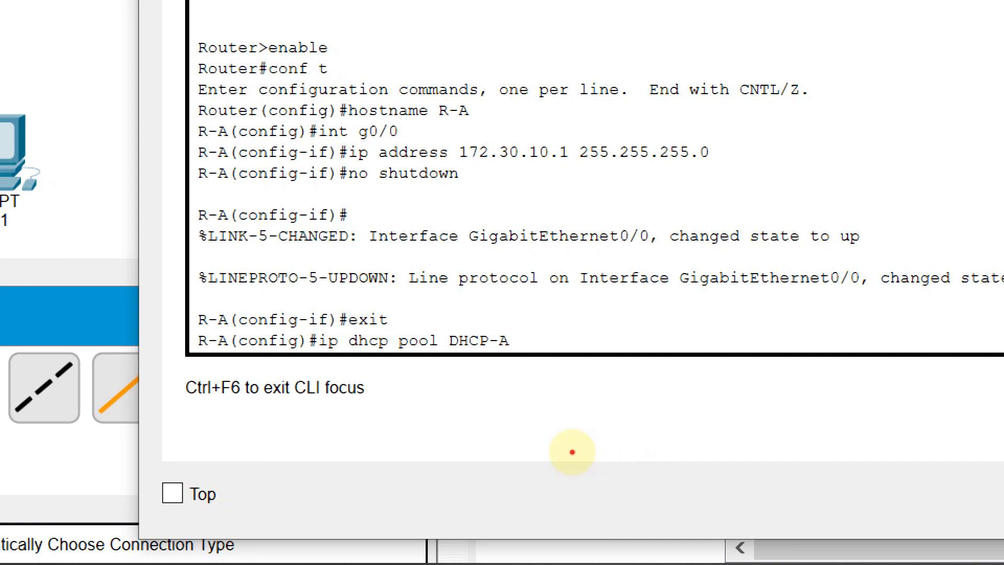
{"action": "key", "text": "shift+Left"}
{"action": "key", "text": "shift+Left"}
{"action": "key", "text": "shift+Left"}
{"action": "key", "text": "shift+Left"}
{"action": "key", "text": "shift+Left"}
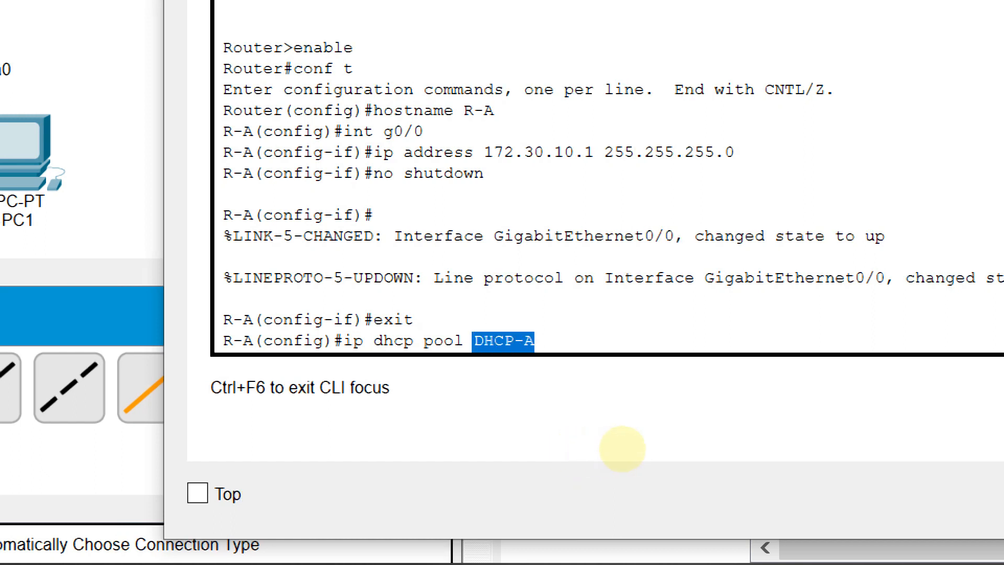
{"action": "key", "text": "Right"}
{"action": "key", "text": "Return"}
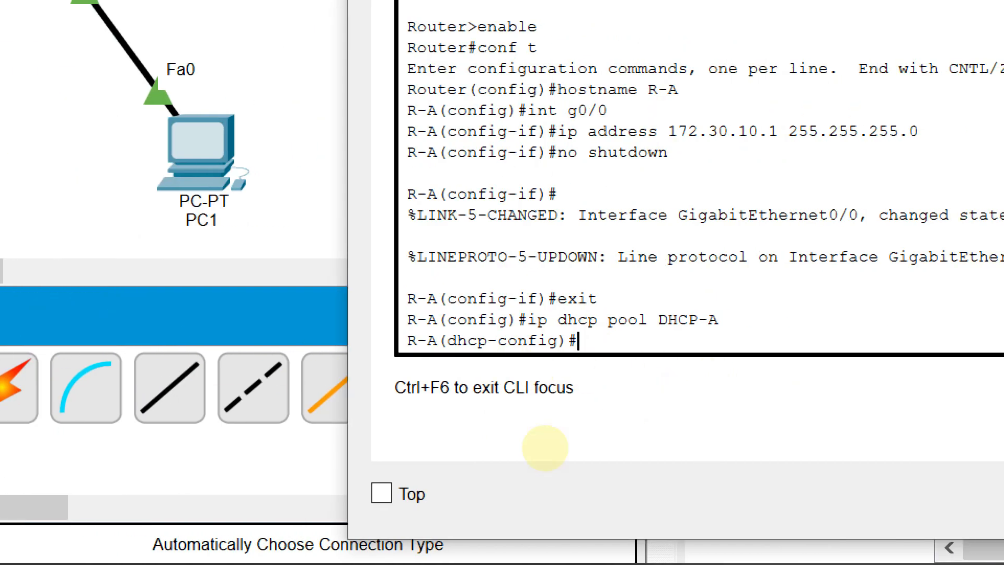
Set the DHCP pool's default router to 172.30.10.1 with the default-router command
{"action": "type", "text": "default"}
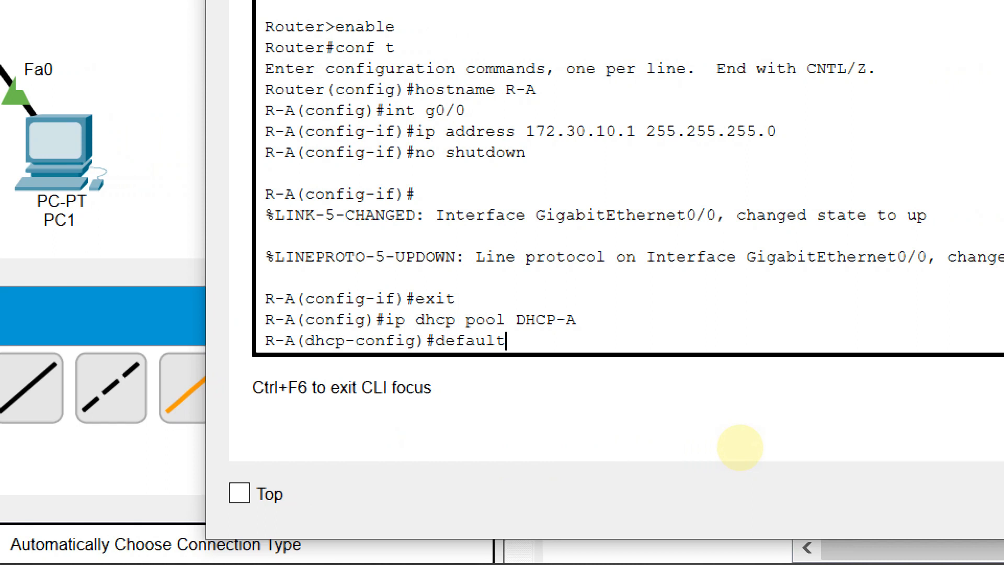
{"action": "key", "text": "Tab"}
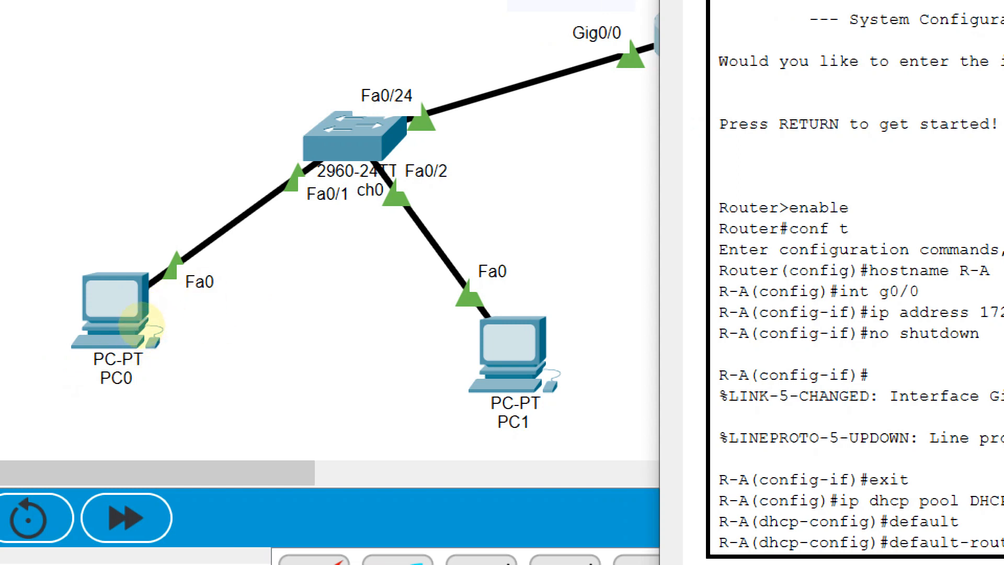
{"action": "left_click", "coordinate": [384, 243]}
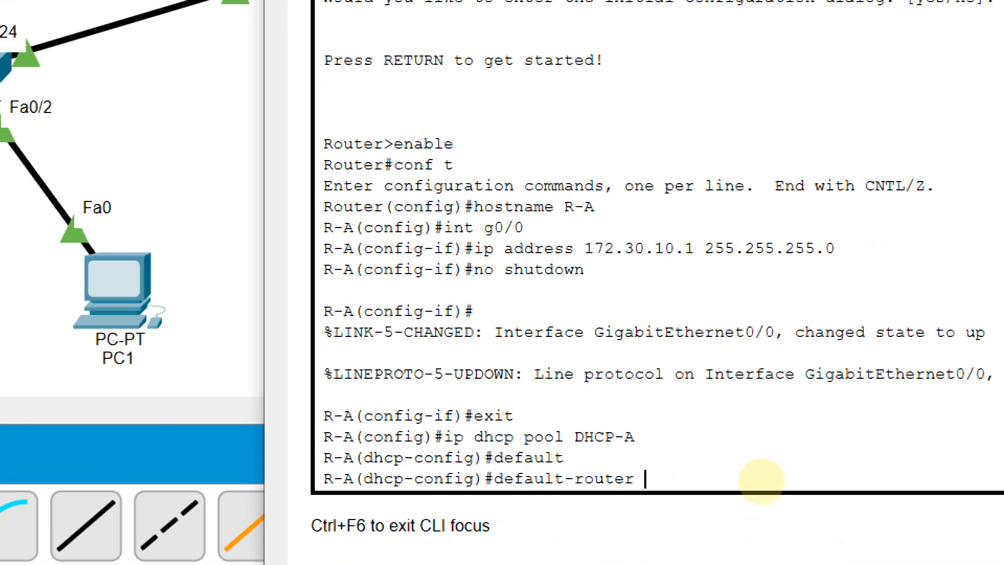
{"action": "type", "text": "172."}
{"action": "type", "text": "3"}
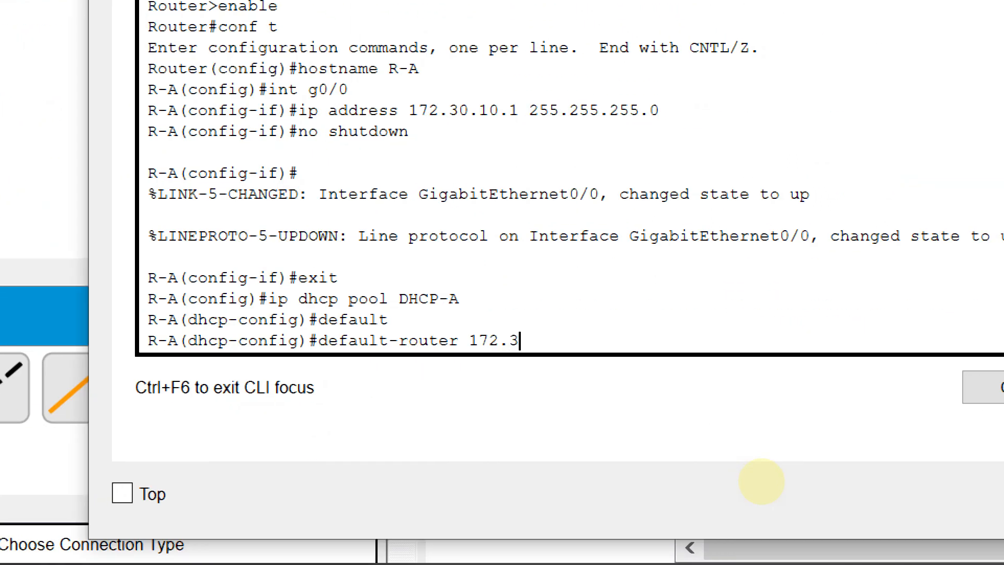
{"action": "type", "text": "0.10.1"}
{"action": "key", "text": "Return"}
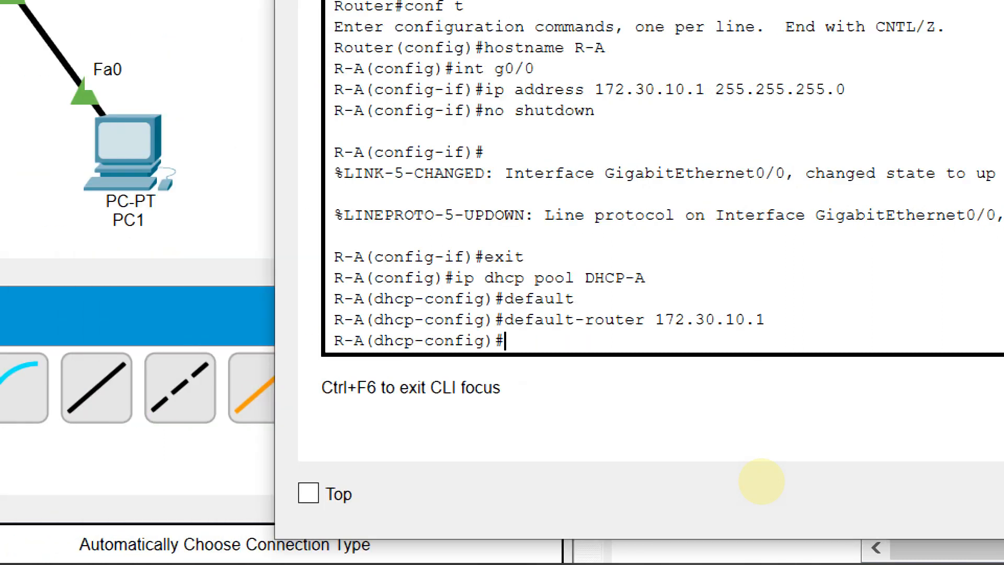
Set the DHCP pool's network to 172.30.10.0 with mask 255.255.255.0 using the network command
{"action": "type", "text": "networ"}
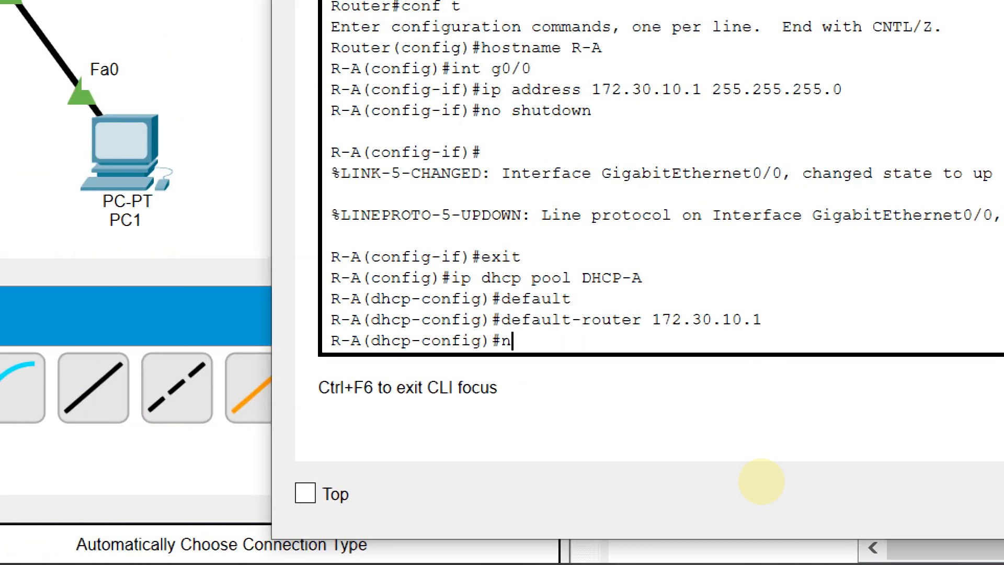
{"action": "type", "text": "k"}
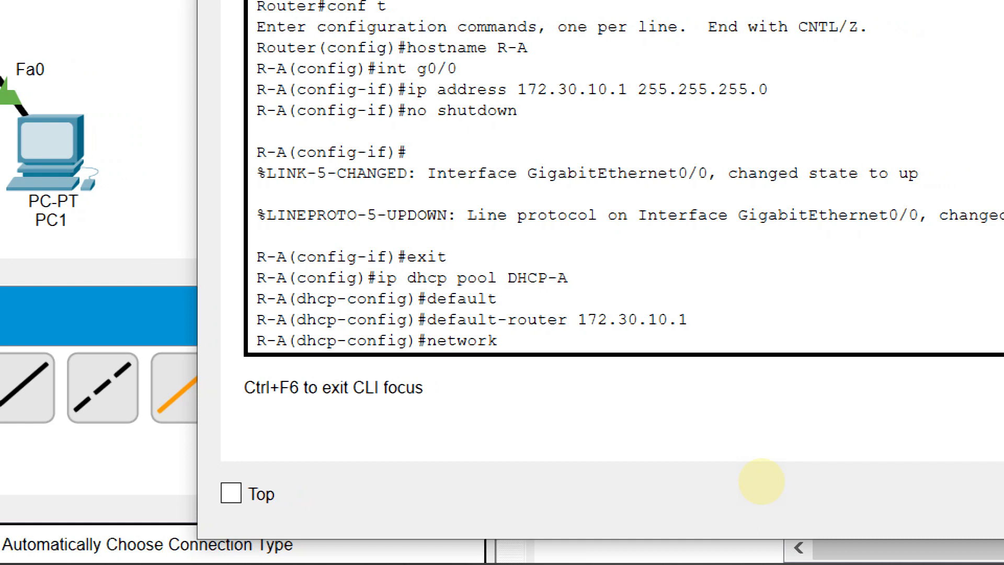
{"action": "type", "text": "172."}
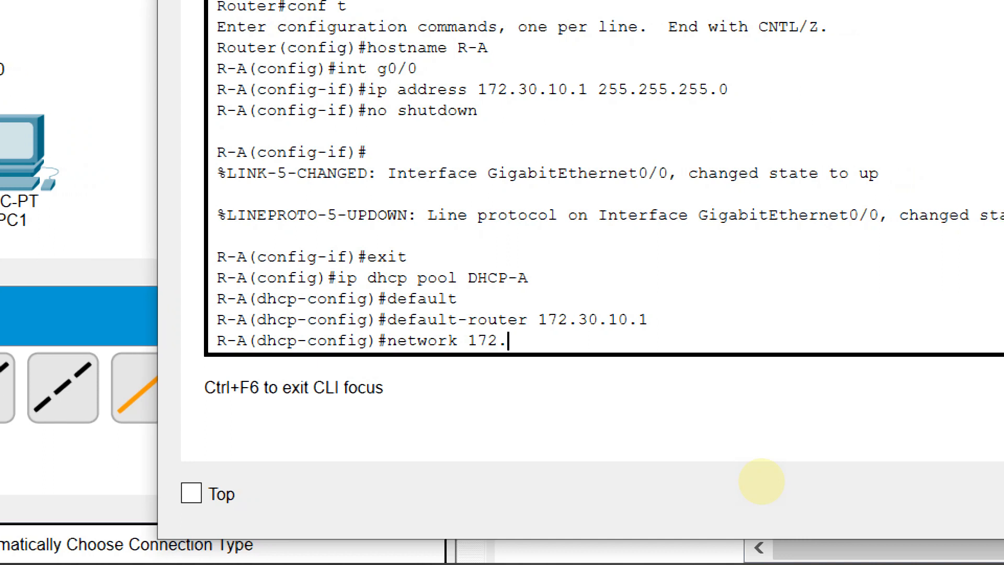
{"action": "type", "text": "30.10."}
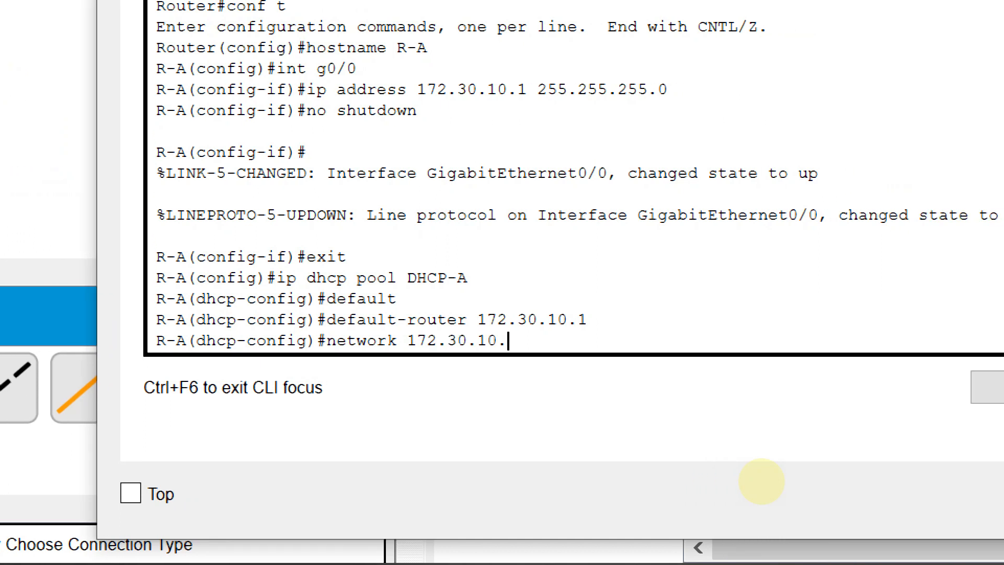
{"action": "type", "text": "0 255."}
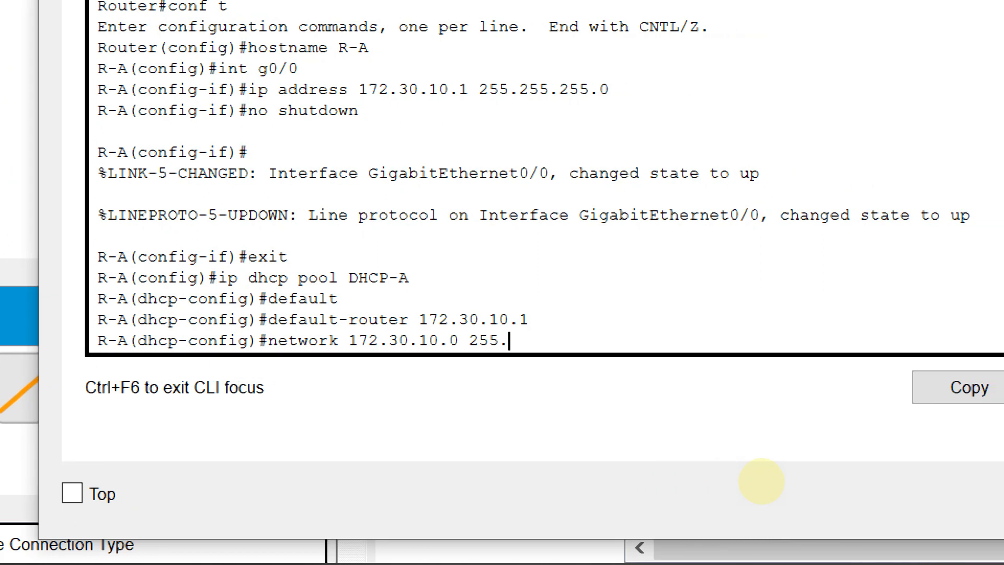
{"action": "type", "text": "255."}
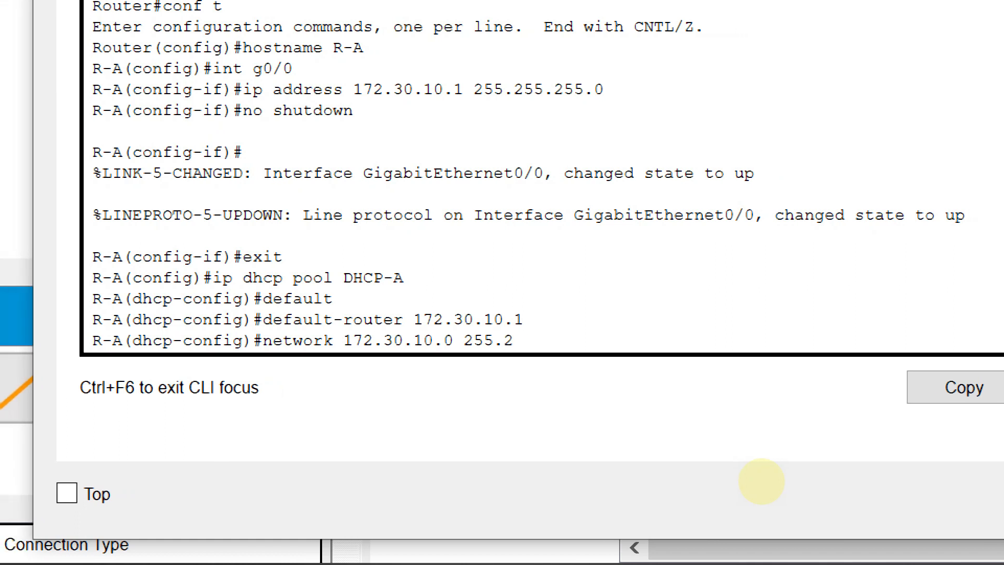
{"action": "type", "text": "255.0"}
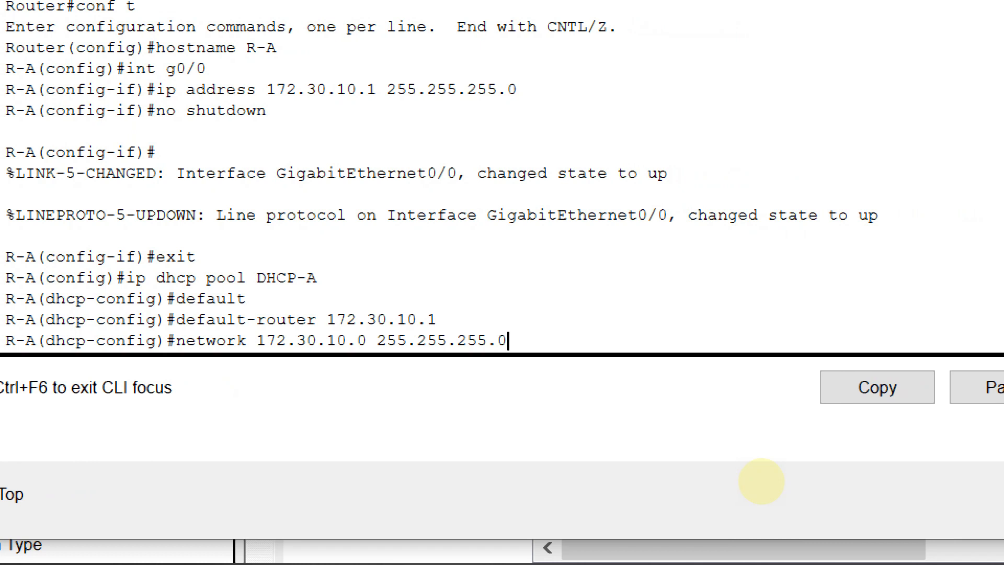
{"action": "key", "text": "Return"}
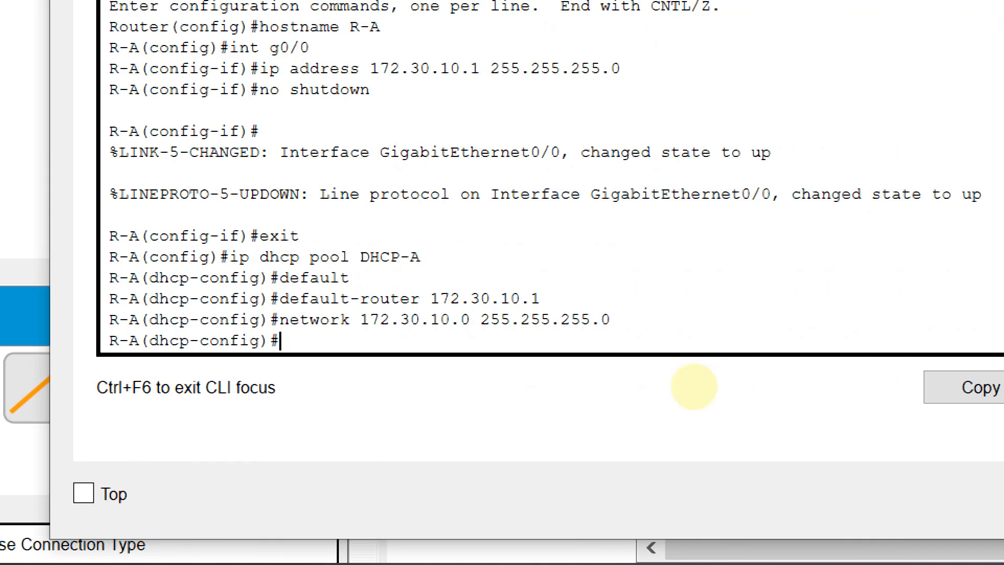
Set the DHCP pool's DNS server to 8.8.8.8 with the dns command and exit the pool configuration
{"action": "type", "text": "dns"}
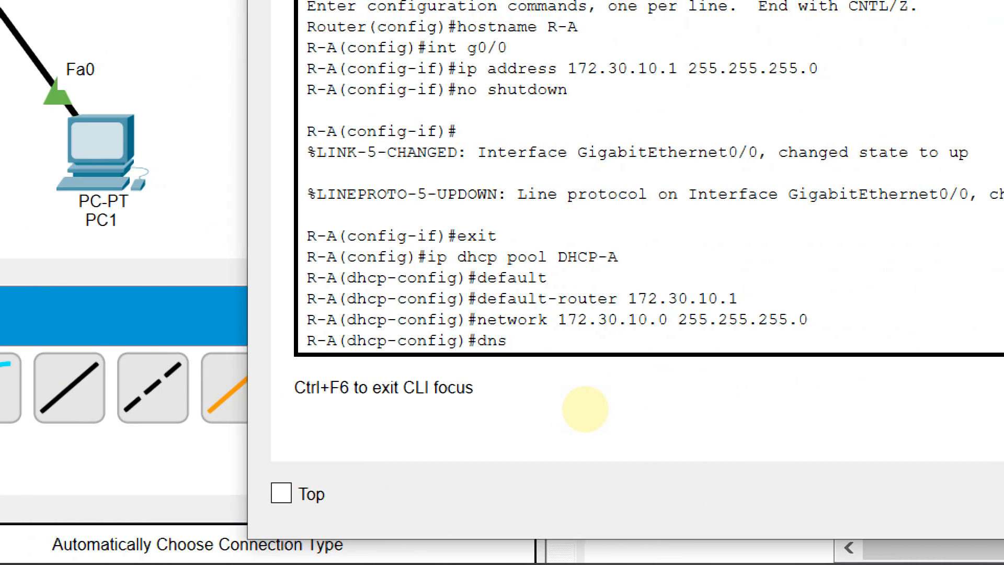
{"action": "type", "text": " 8.8.8.8"}
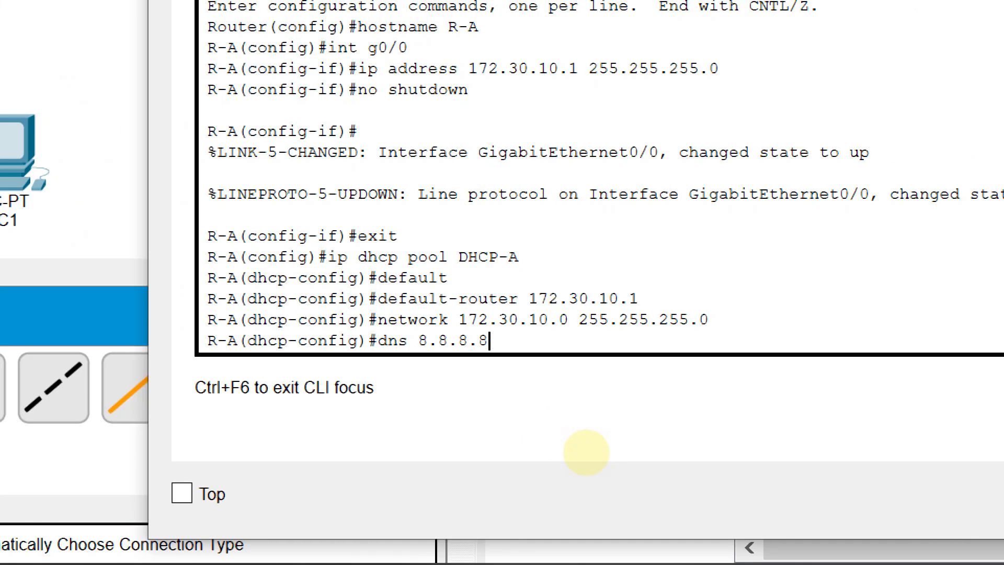
{"action": "key", "text": "Return"}
{"action": "type", "text": "exit"}
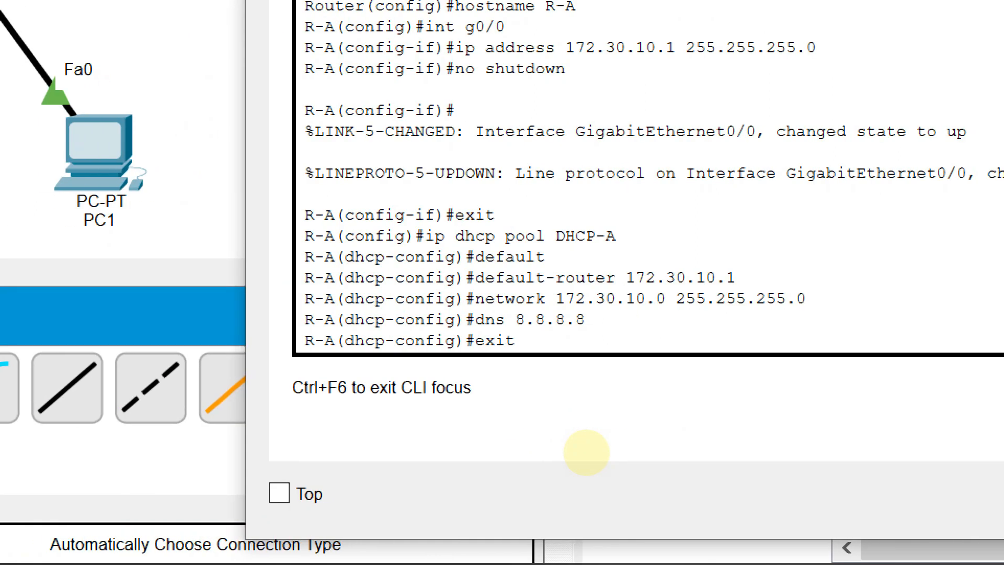
{"action": "key", "text": "Return"}
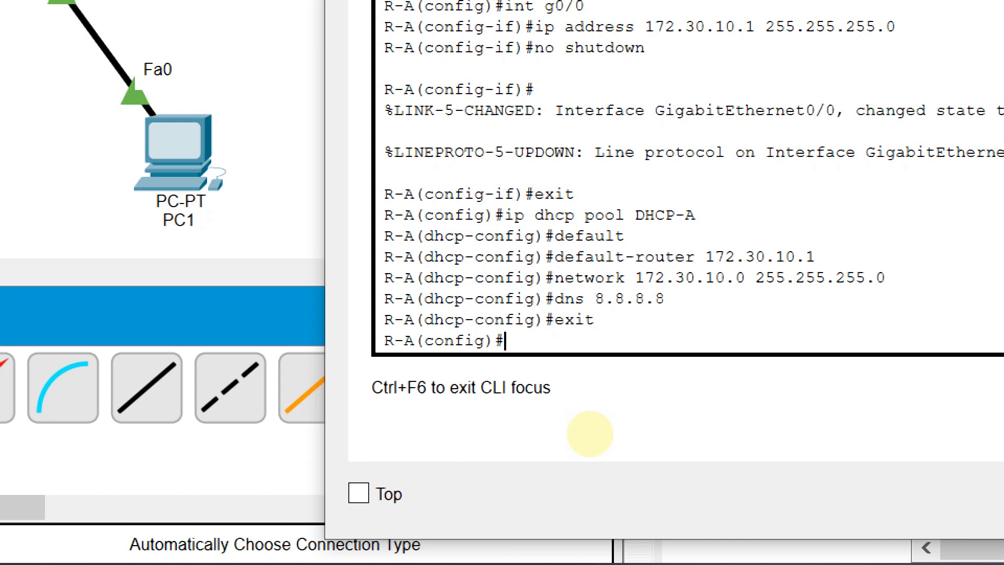
End global configuration, exit the router's console session and re-enter privileged mode with en
{"action": "type", "text": "end"}
{"action": "key", "text": "Return"}
{"action": "type", "text": "exit"}
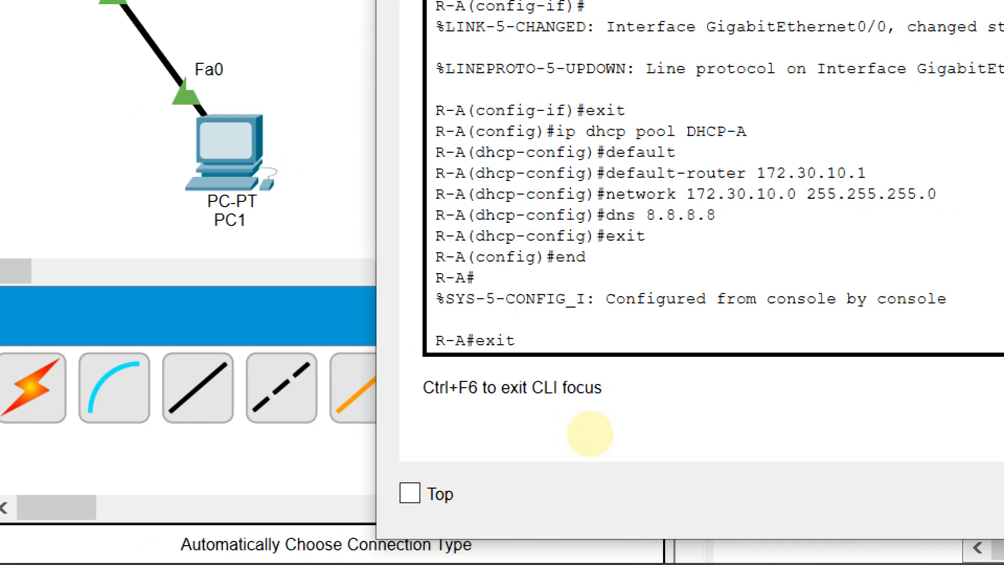
{"action": "key", "text": "Return"}
{"action": "key", "text": "Return"}
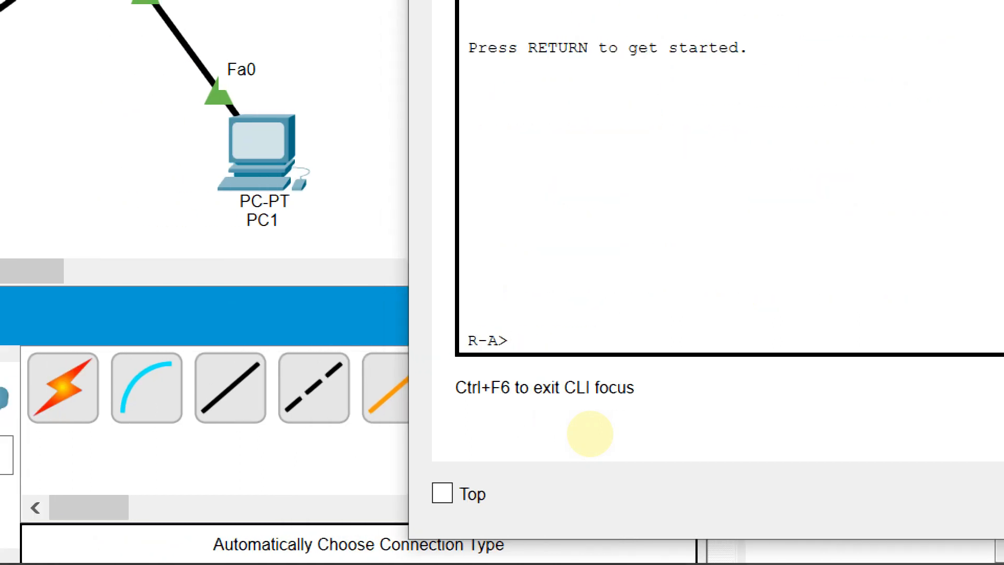
{"action": "type", "text": "en"}
{"action": "key", "text": "Return"}
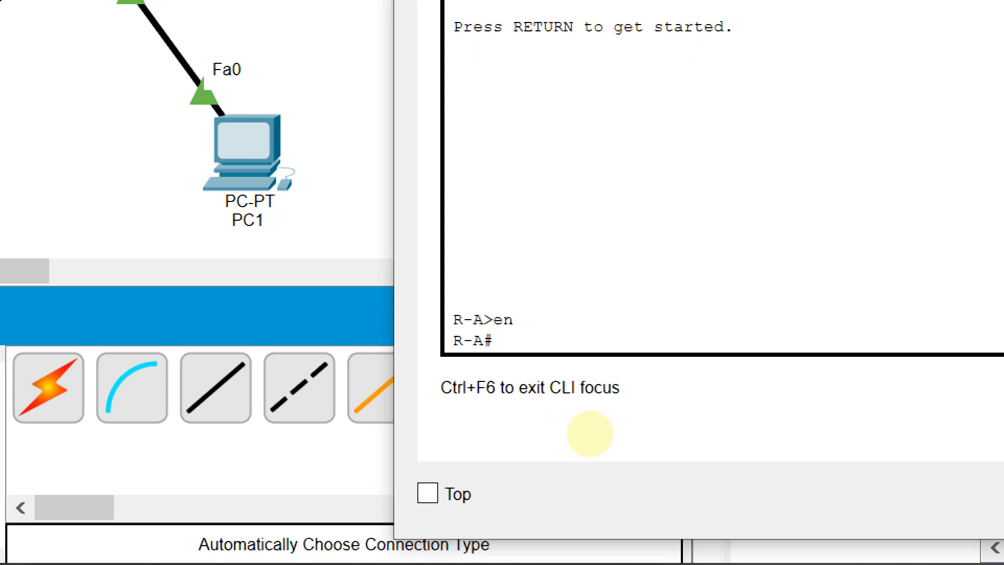
Try show dhcp, and examine the DHCP-A pool's settings in the running configuration with show run
{"action": "type", "text": "s"}
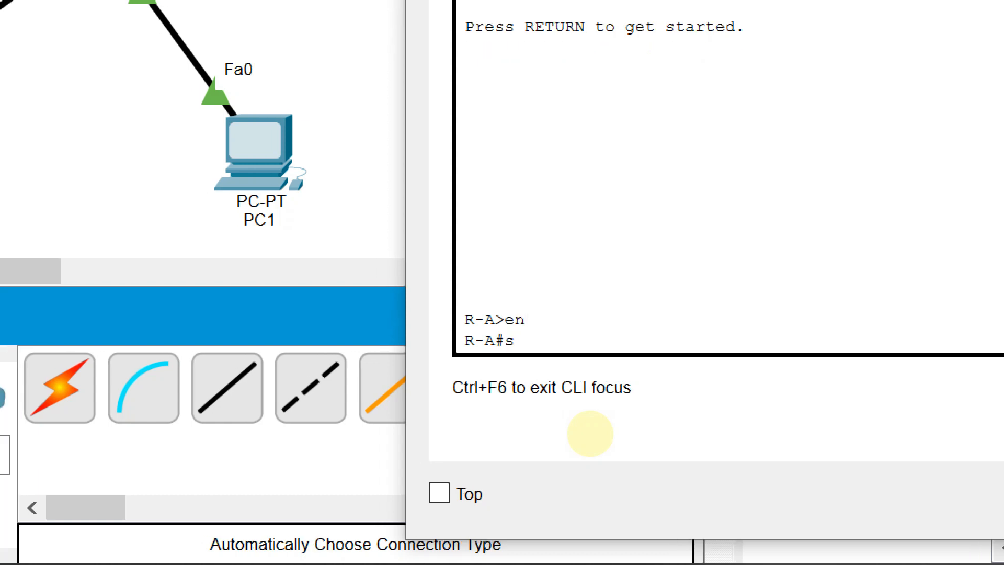
{"action": "type", "text": "how dhcp"}
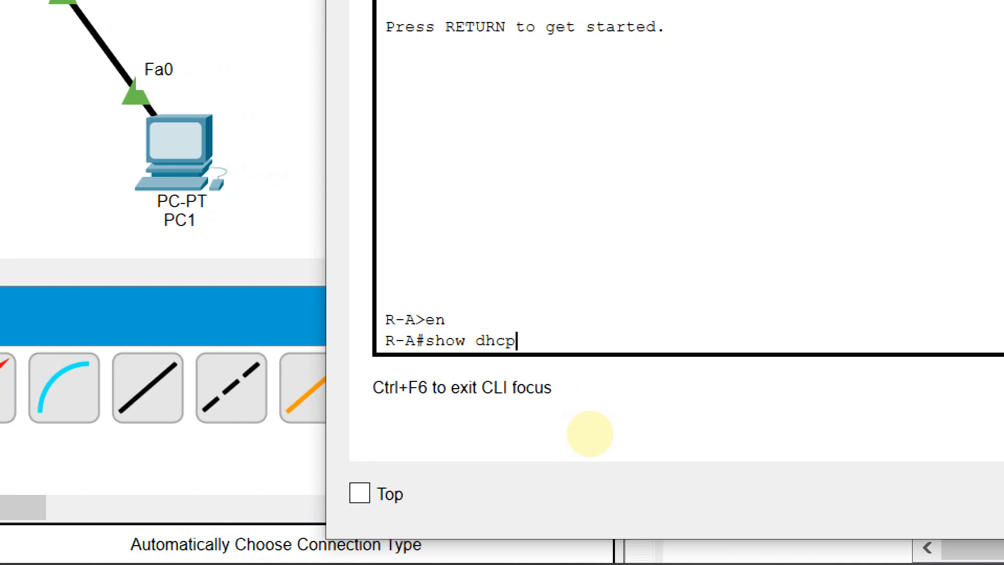
{"action": "key", "text": "Return"}
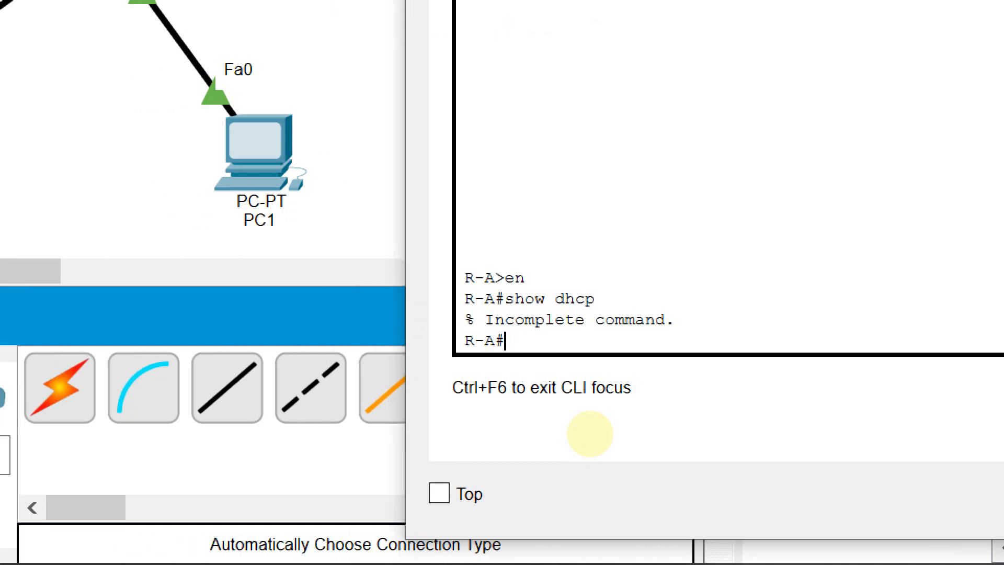
{"action": "type", "text": "show run"}
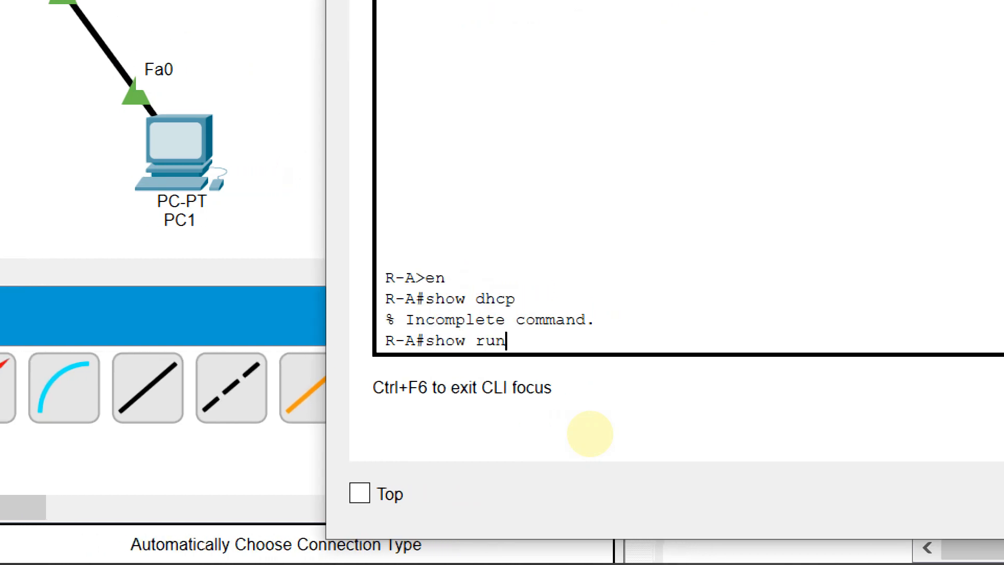
{"action": "key", "text": "Return"}
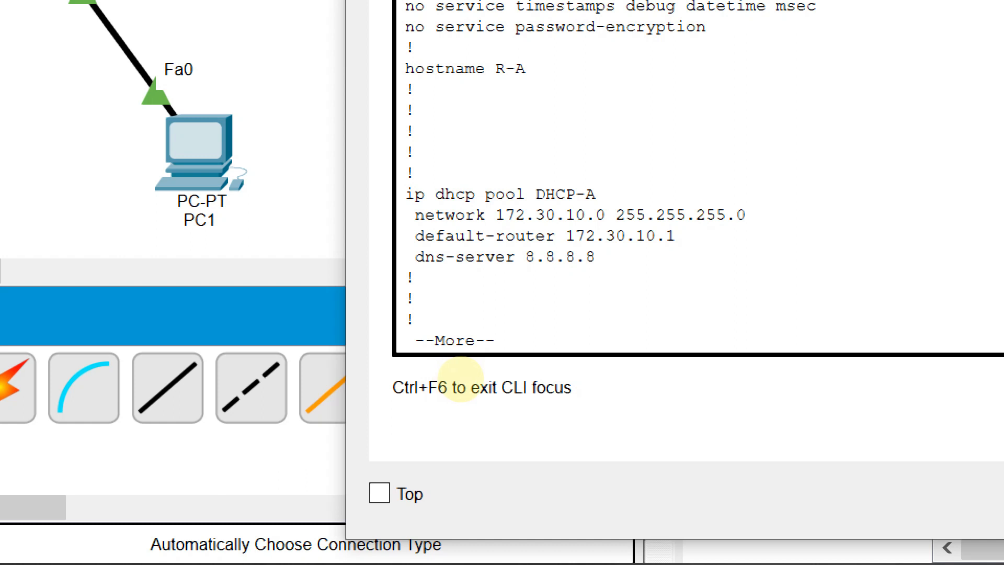
{"action": "left_click_drag", "start_coordinate": [597, 194], "coordinate": [545, 194]}
{"action": "left_click_drag", "start_coordinate": [415, 215], "coordinate": [639, 255]}
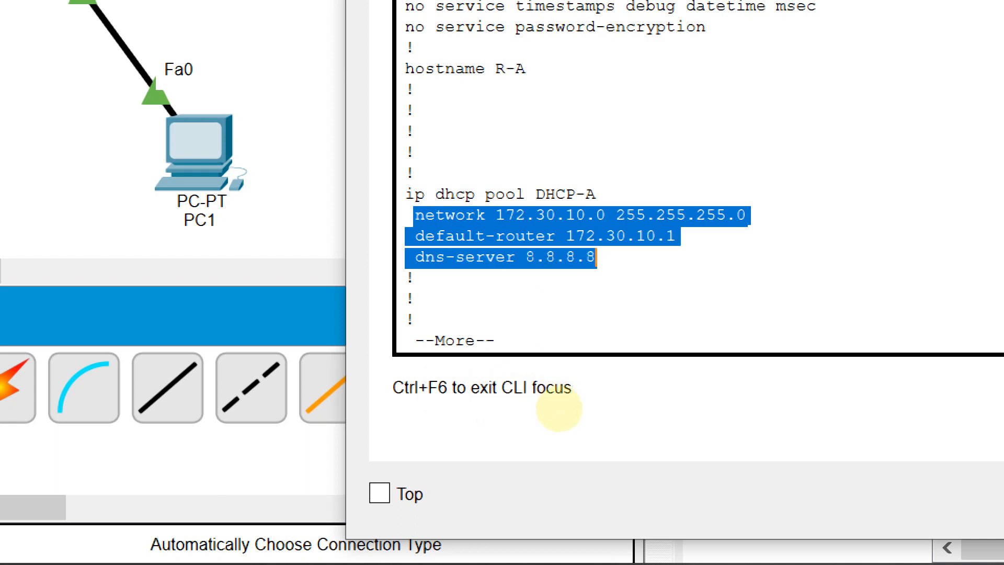
{"action": "left_click", "coordinate": [576, 338]}
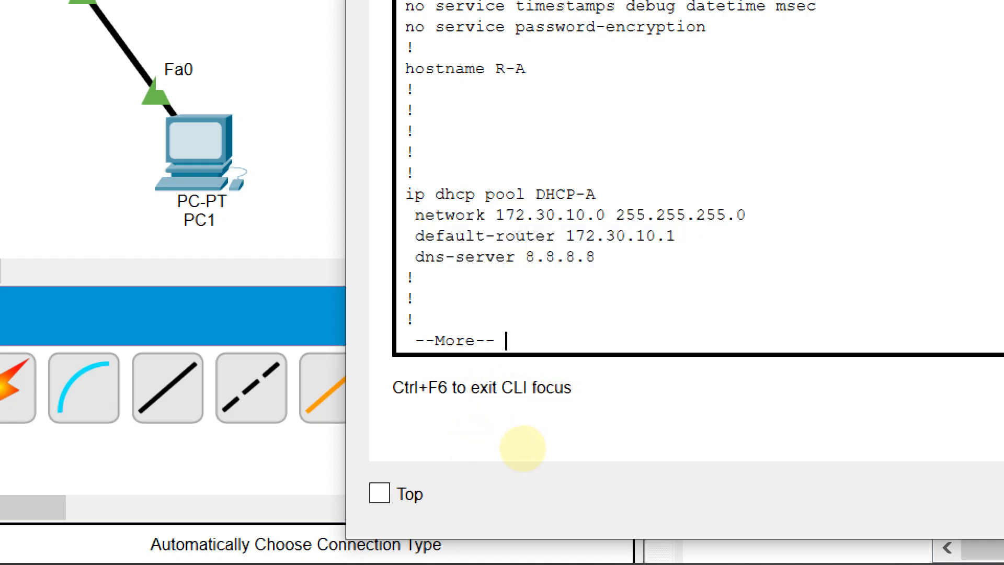
{"action": "key", "text": "ctrl+c"}
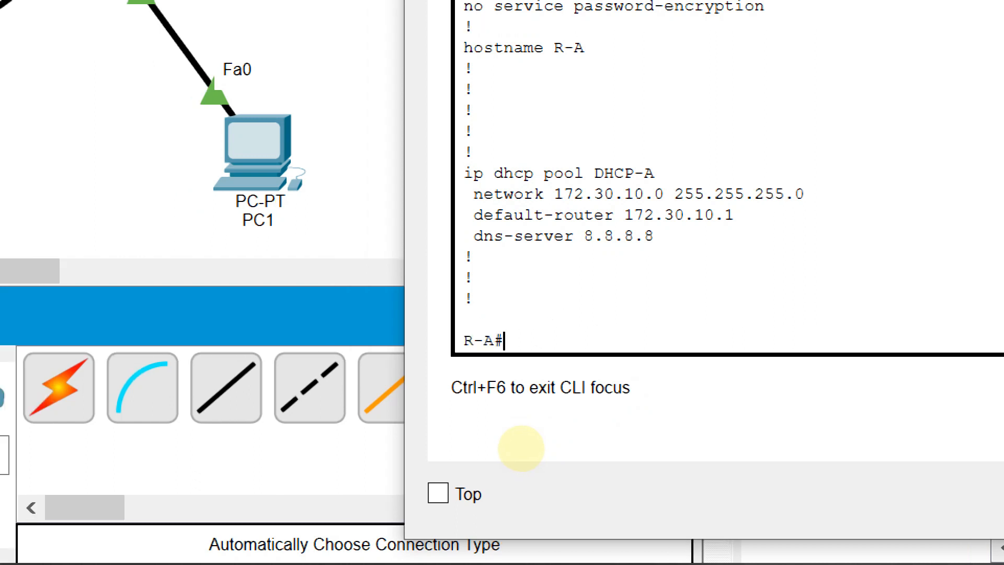
Reopen the DHCP-A pool from global configuration with ip dhcp pool DHCP-A, and return to privileged mode with end
{"action": "type", "text": "cont"}
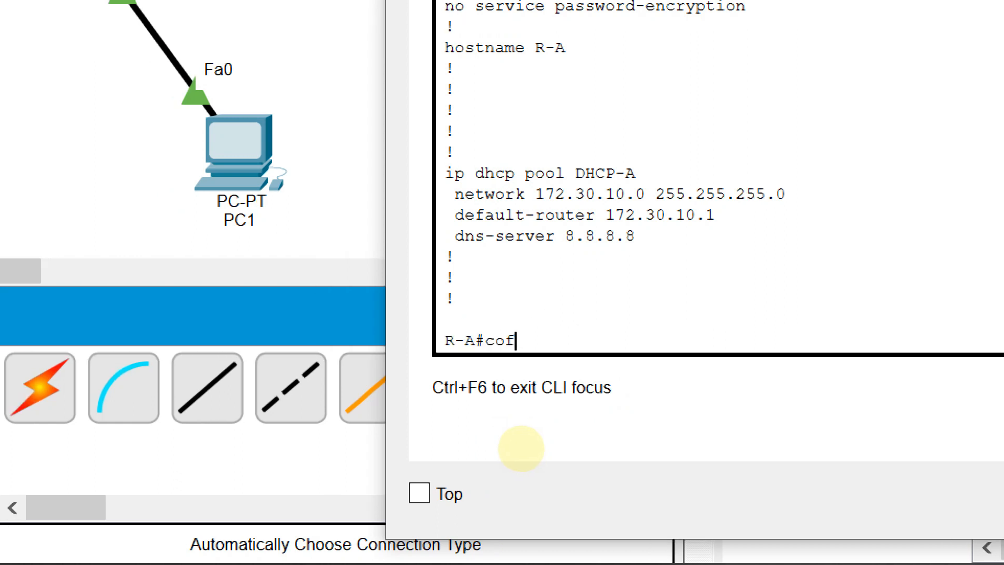
{"action": "key", "text": "BackSpace"}
{"action": "type", "text": "f t"}
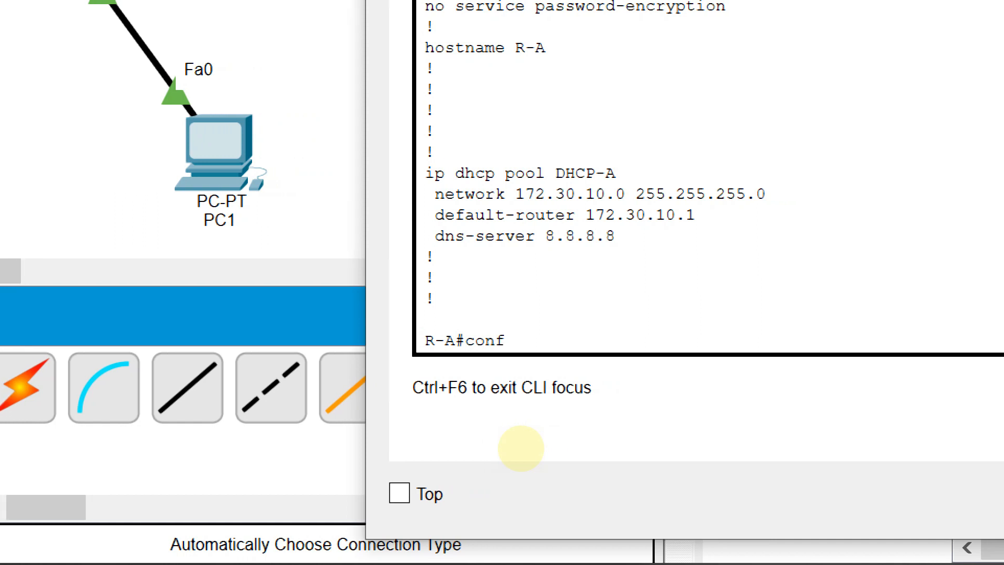
{"action": "key", "text": "Return"}
{"action": "type", "text": "ip dhcp"}
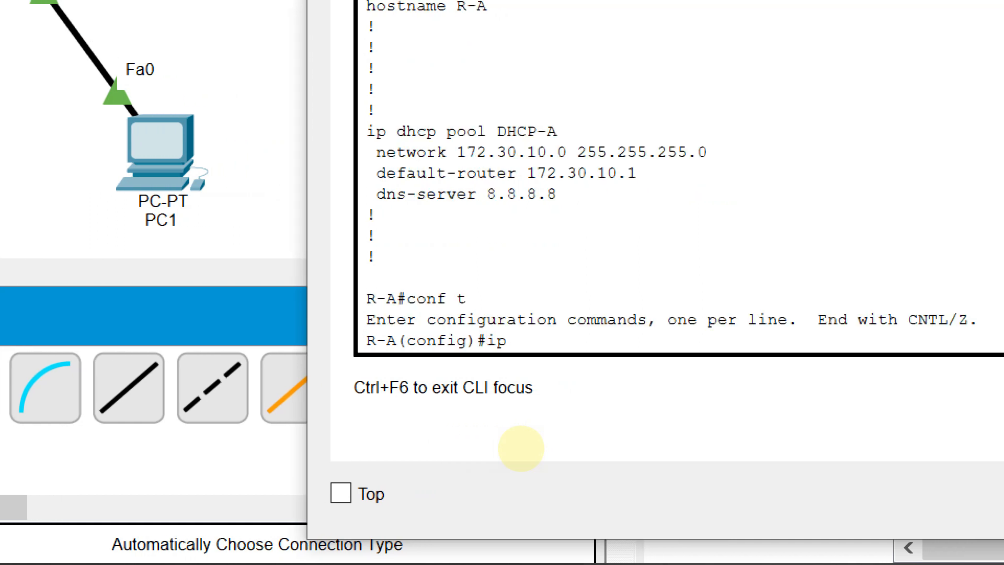
{"action": "type", "text": " pool D"}
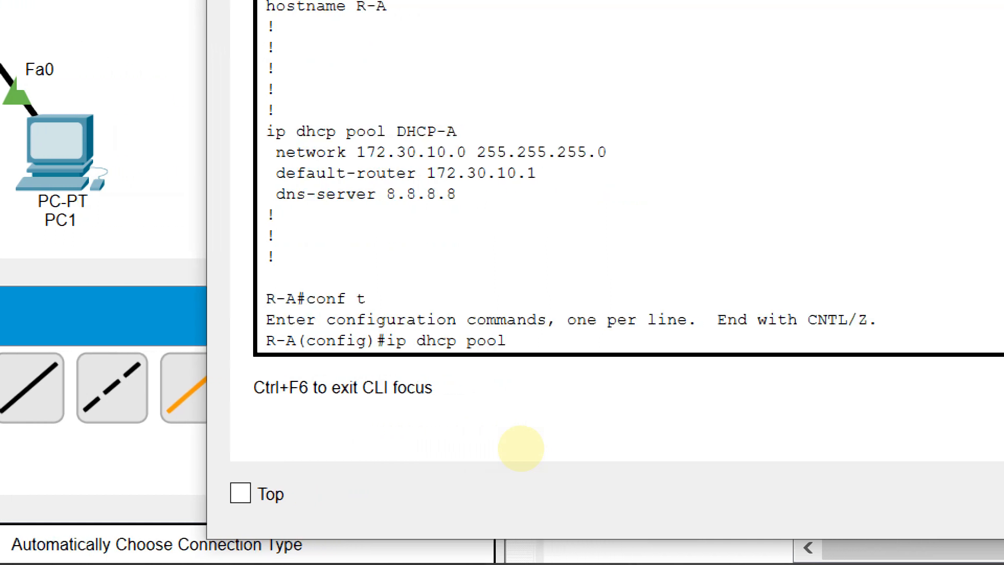
{"action": "type", "text": "HCP-A"}
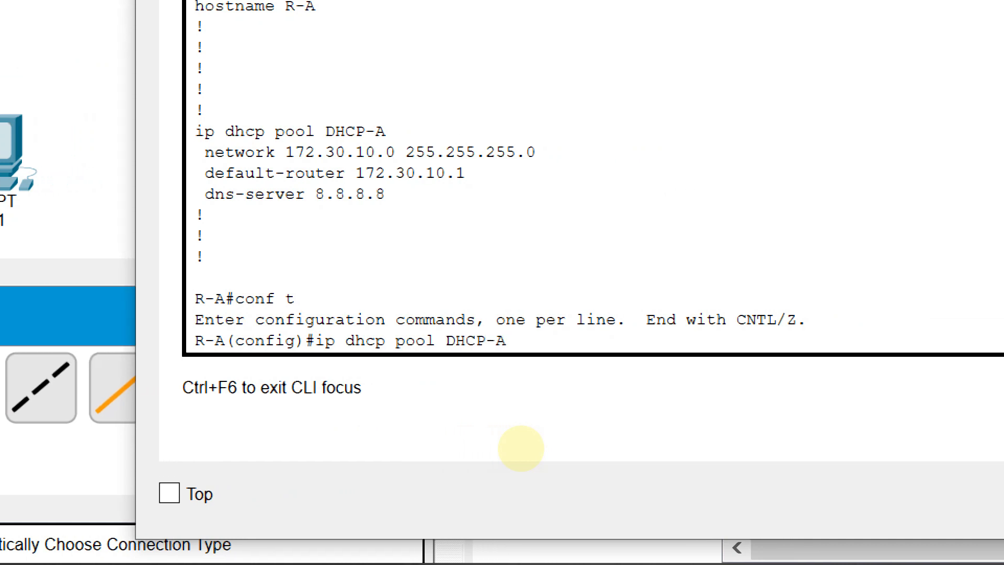
{"action": "key", "text": "Return"}
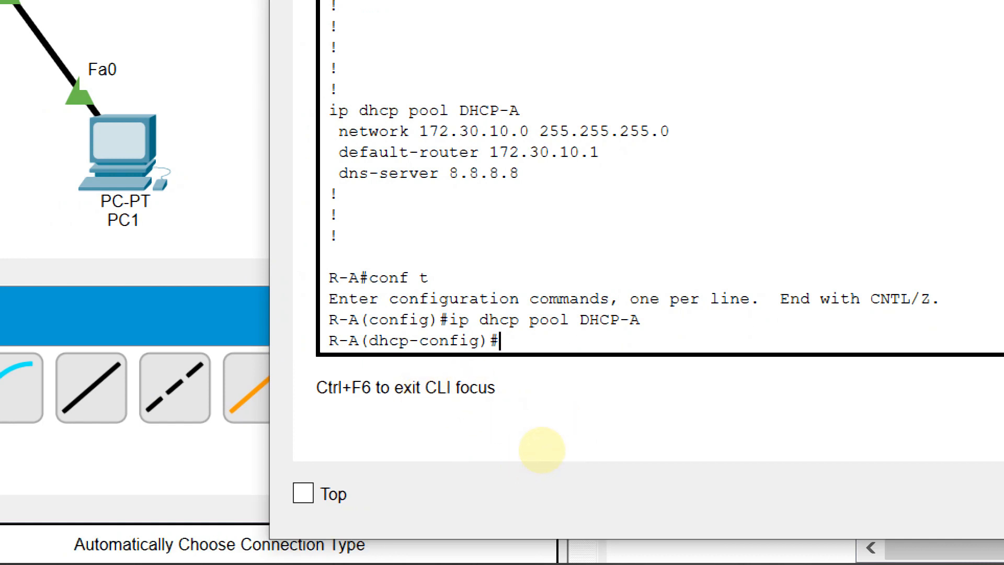
{"action": "type", "text": "end"}
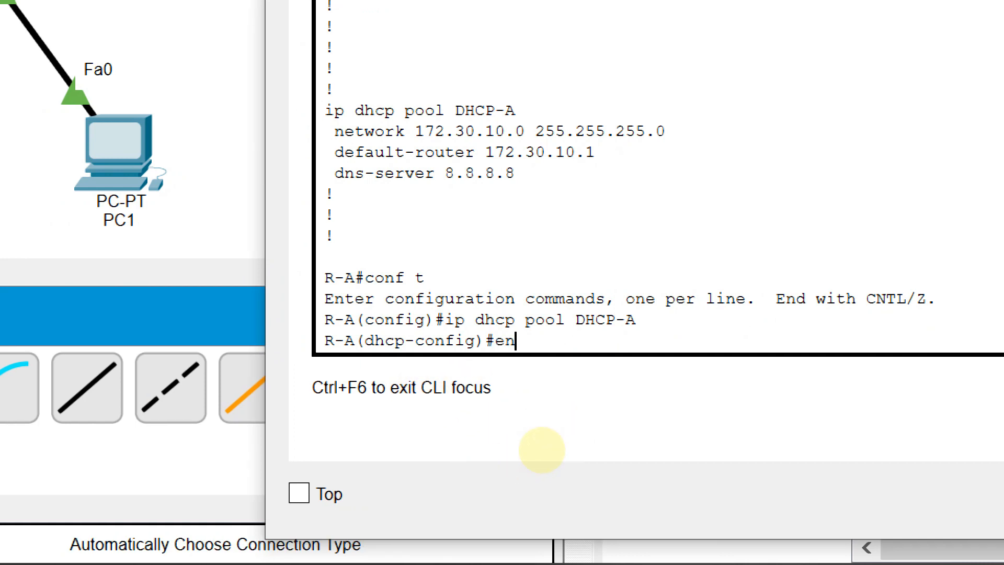
{"action": "key", "text": "Return"}
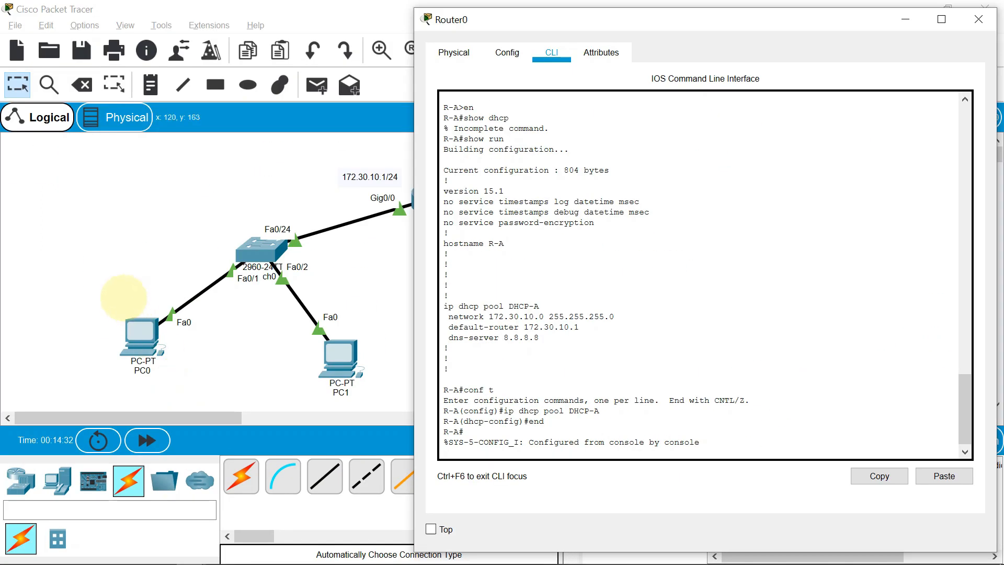
Leave the router's window and switch PC0's IPv4 configuration on FastEthernet0 from Static to DHCP
{"action": "left_click", "coordinate": [118, 280]}
{"action": "left_click", "coordinate": [139, 332]}
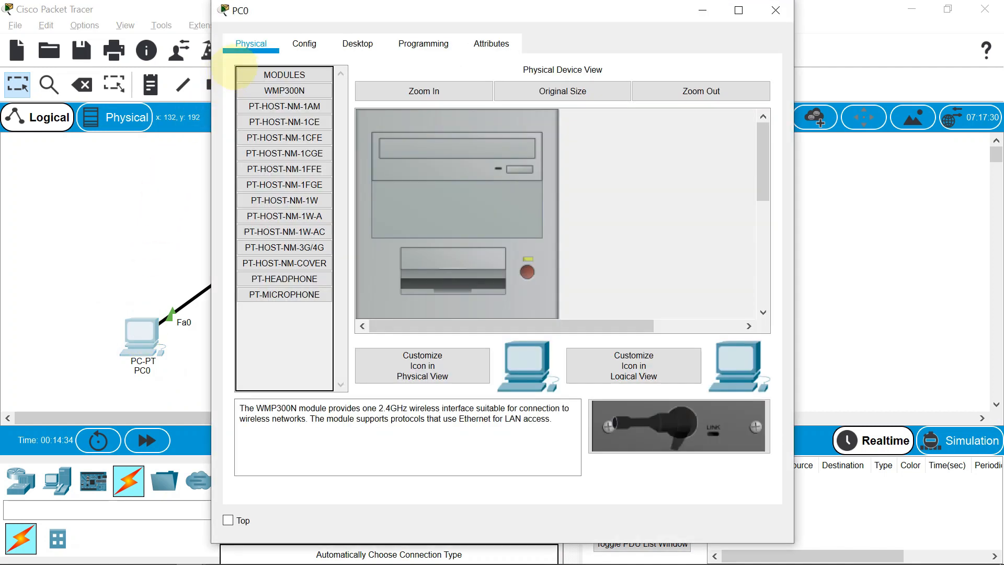
{"action": "left_click", "coordinate": [358, 43]}
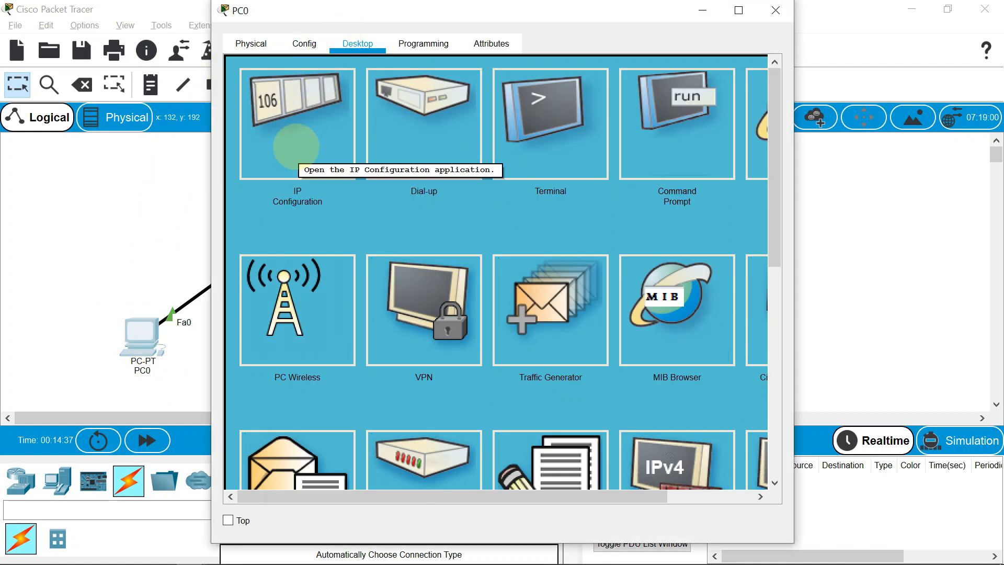
{"action": "left_click", "coordinate": [296, 147]}
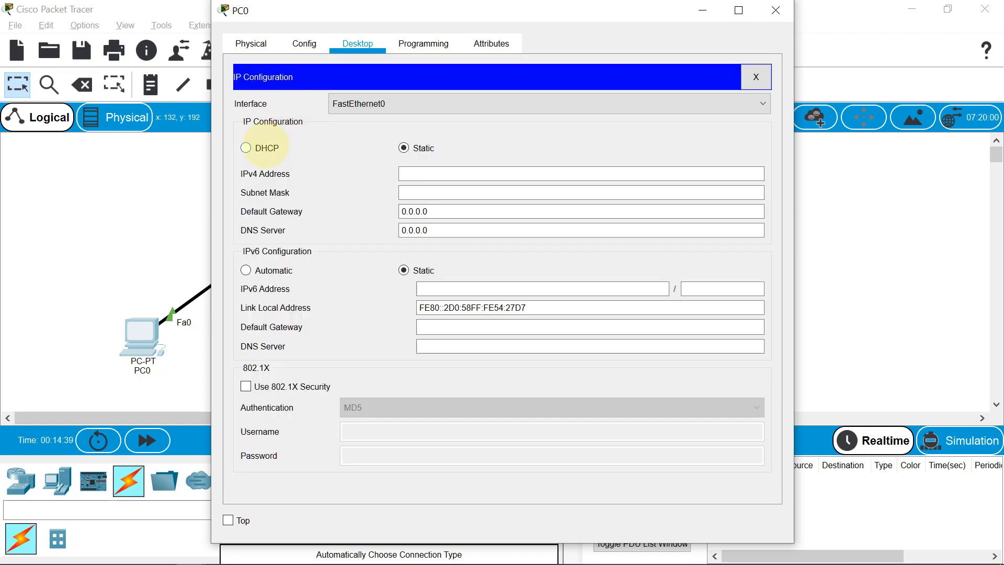
{"action": "left_click", "coordinate": [262, 148]}
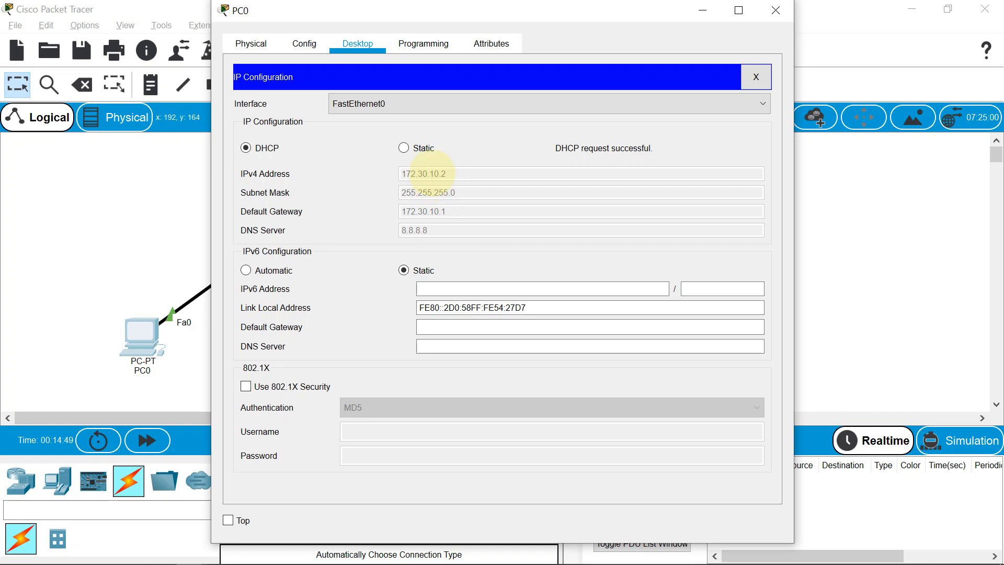
Leave PC0's window, switch PC1's IPv4 configuration on FastEthernet0 from Static to DHCP, and close PC1's window
{"action": "left_click", "coordinate": [155, 186]}
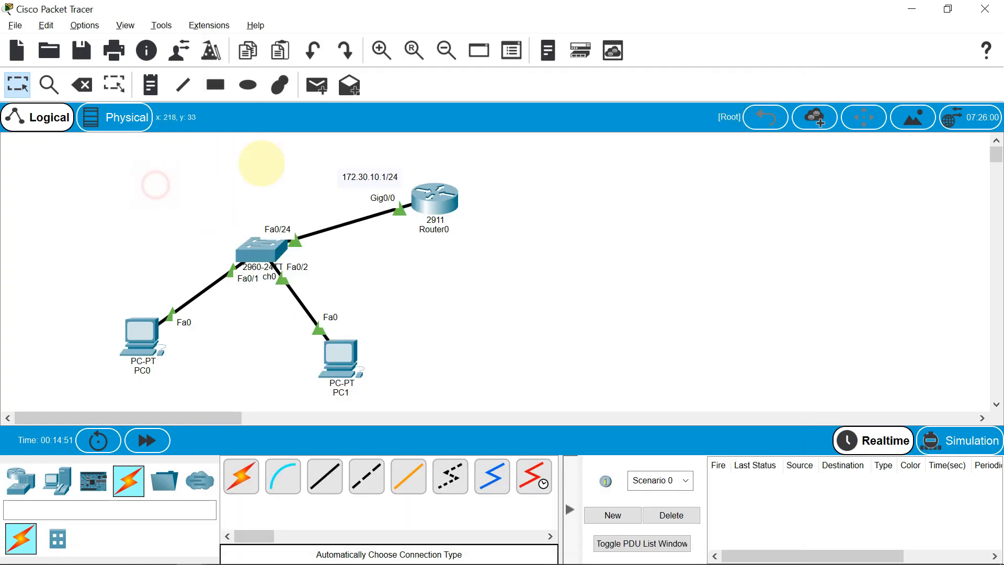
{"action": "left_click", "coordinate": [345, 353]}
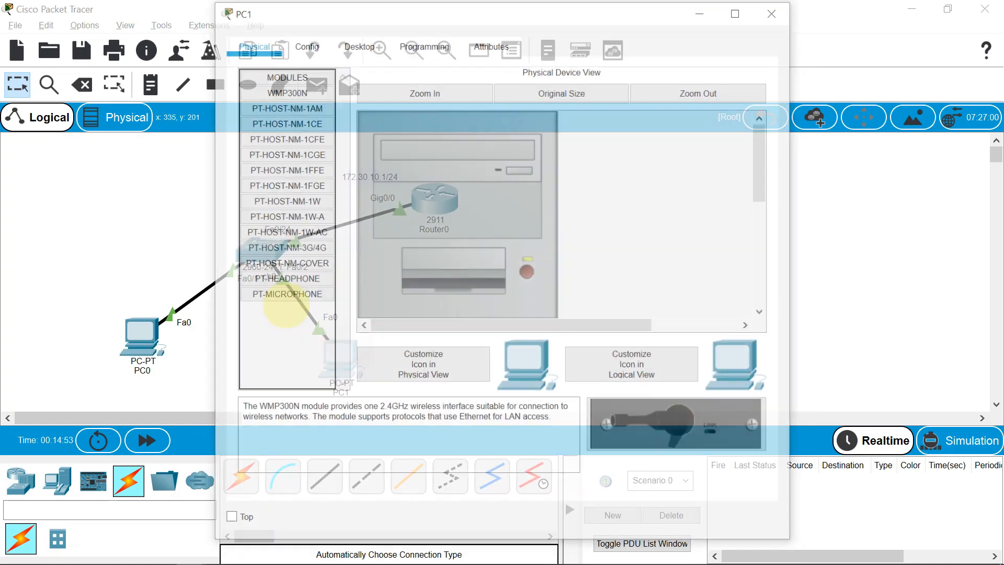
{"action": "left_click", "coordinate": [305, 47]}
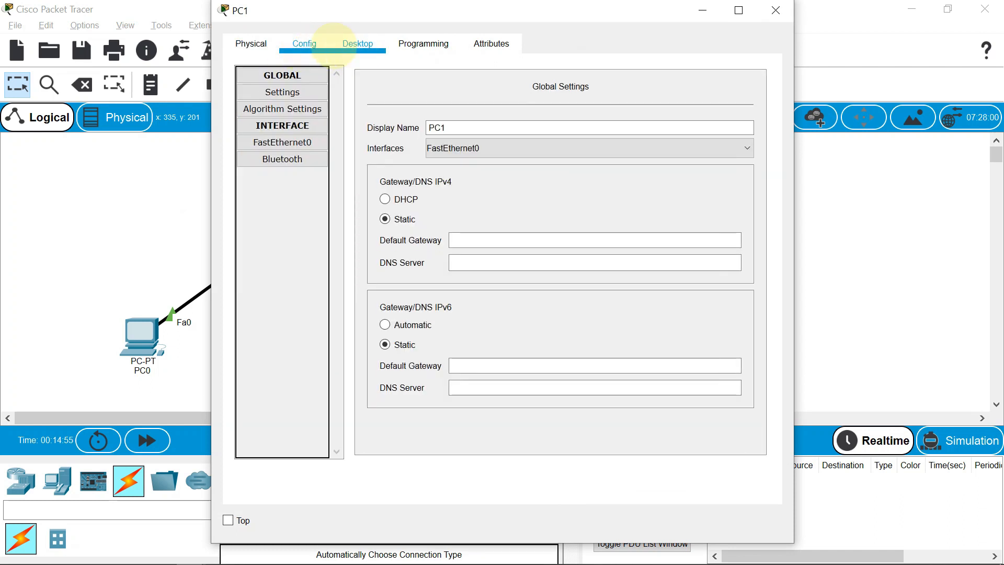
{"action": "left_click", "coordinate": [355, 45]}
{"action": "left_click", "coordinate": [309, 123]}
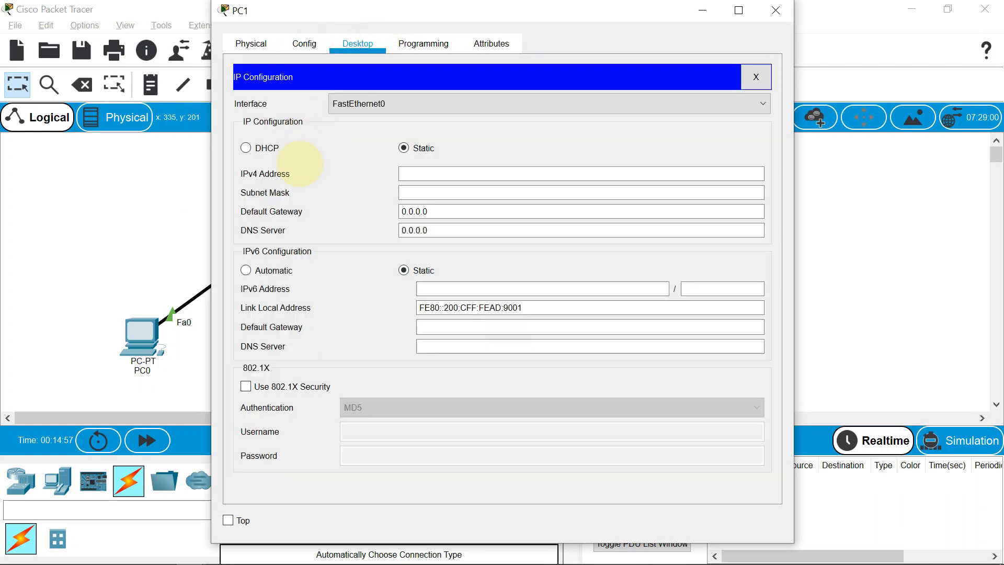
{"action": "left_click", "coordinate": [246, 148]}
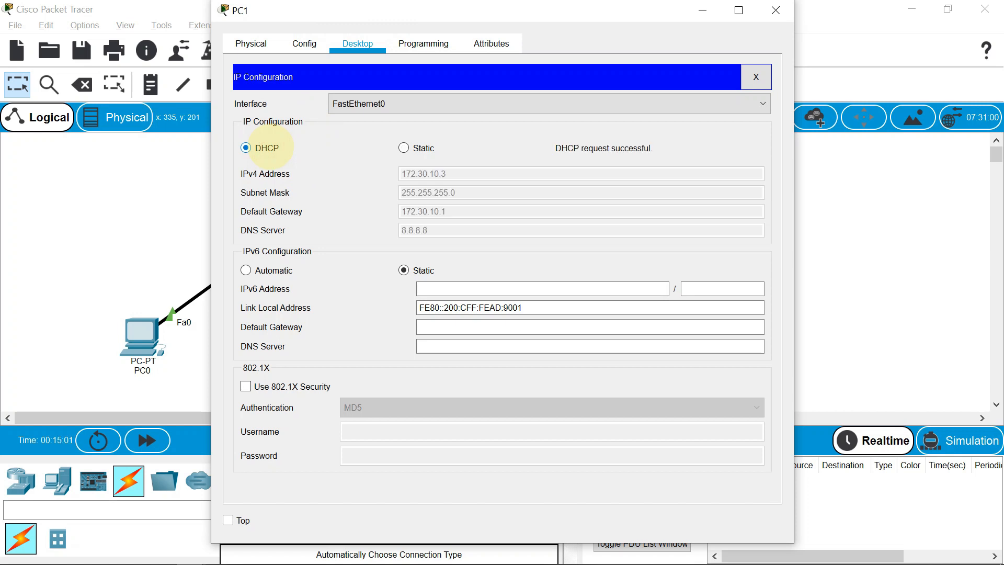
{"action": "left_click", "coordinate": [756, 77]}
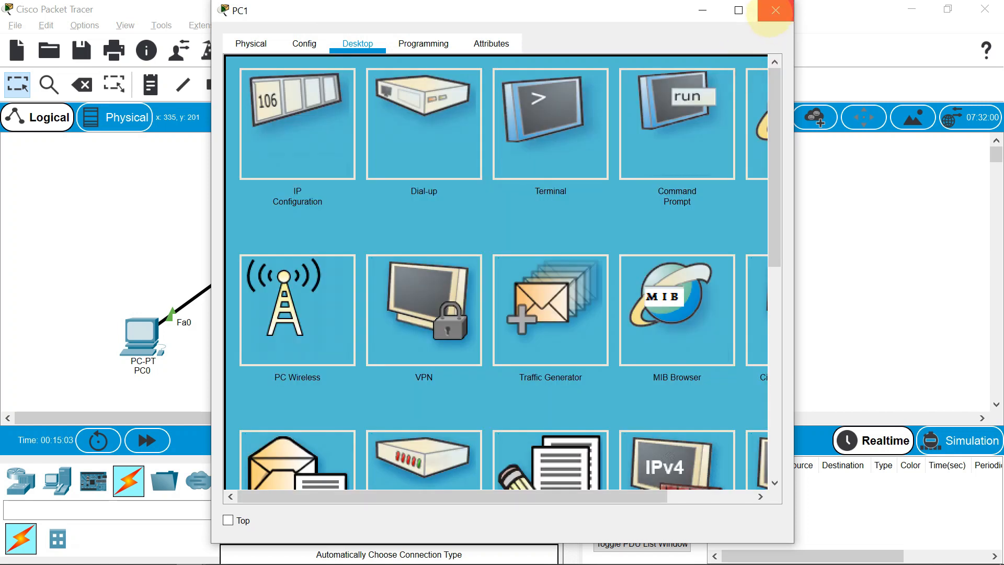
{"action": "left_click", "coordinate": [775, 11]}
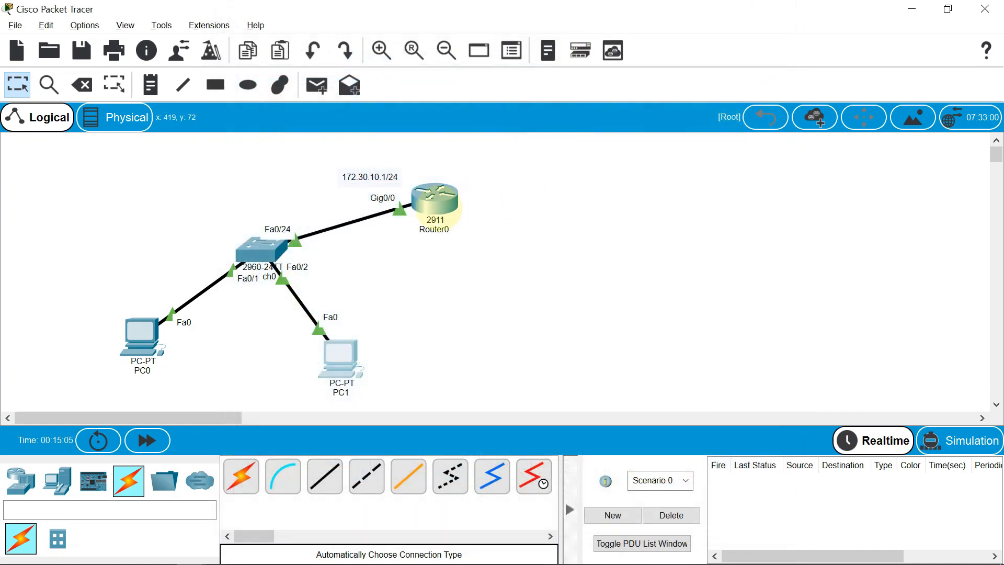
Check the router's console for messages logged during the DHCP requests, and return to the workspace
{"action": "left_click", "coordinate": [436, 205]}
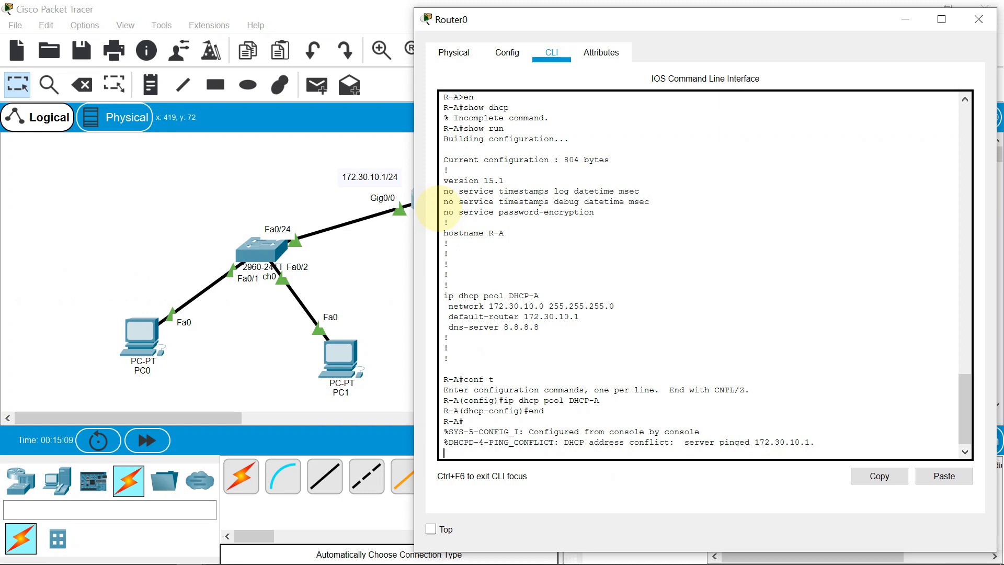
{"action": "key", "text": "Return"}
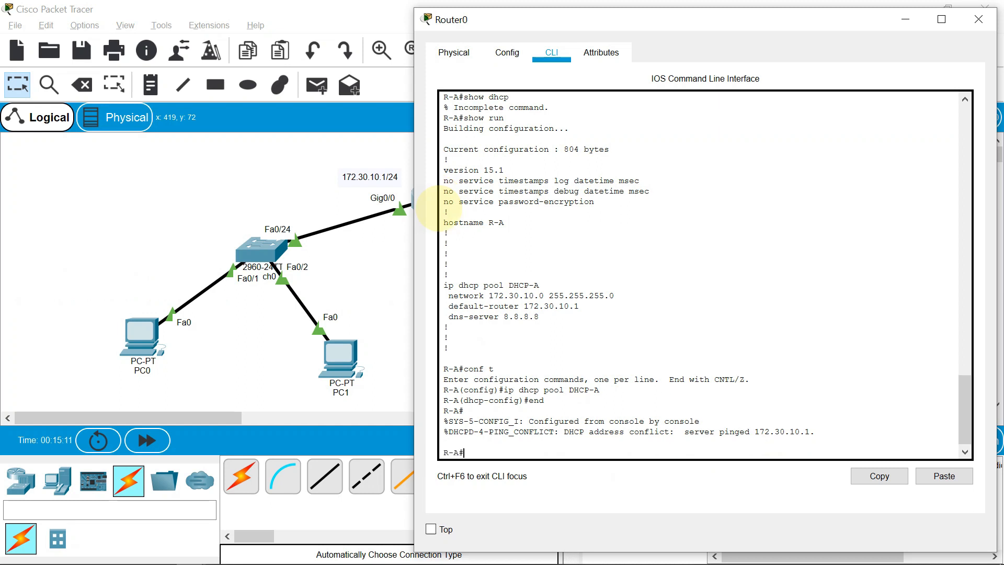
{"action": "left_click", "coordinate": [255, 388]}
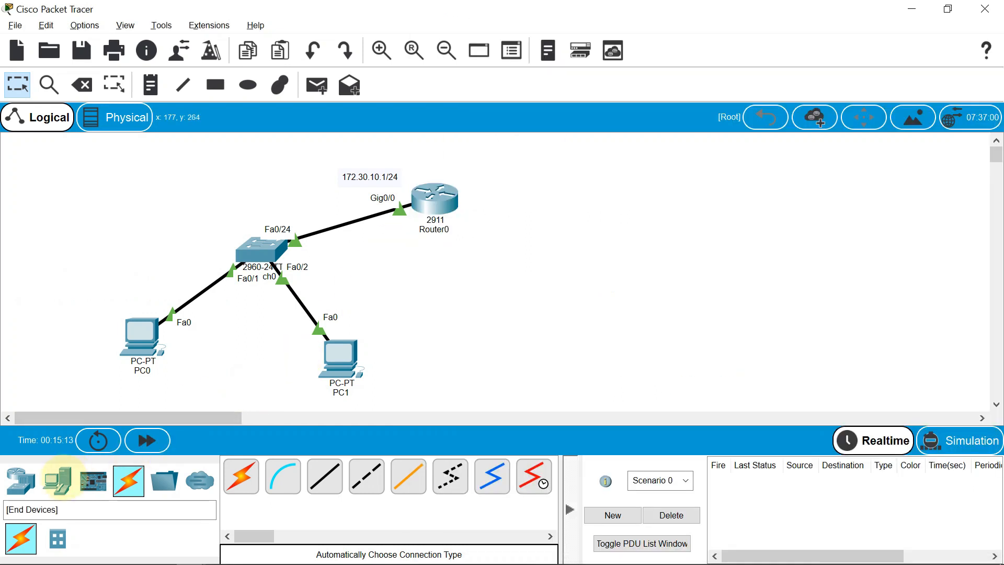
Add a third PC to the workspace between PC1 and the router, slightly to the right of PC1
{"action": "left_click_drag", "start_coordinate": [361, 368], "coordinate": [439, 339], "text": "ctrl"}
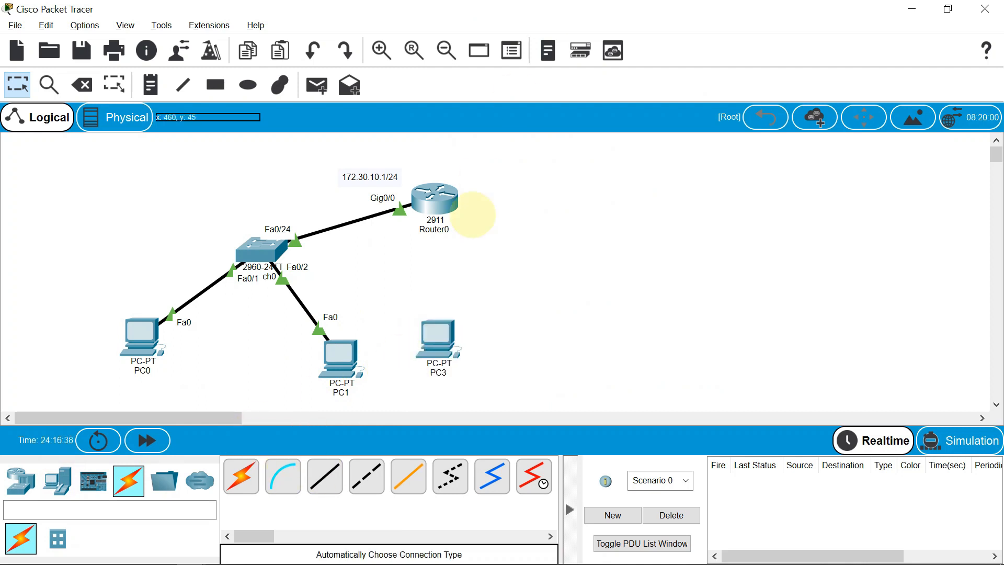
{"action": "mouse_move", "coordinate": [439, 337]}
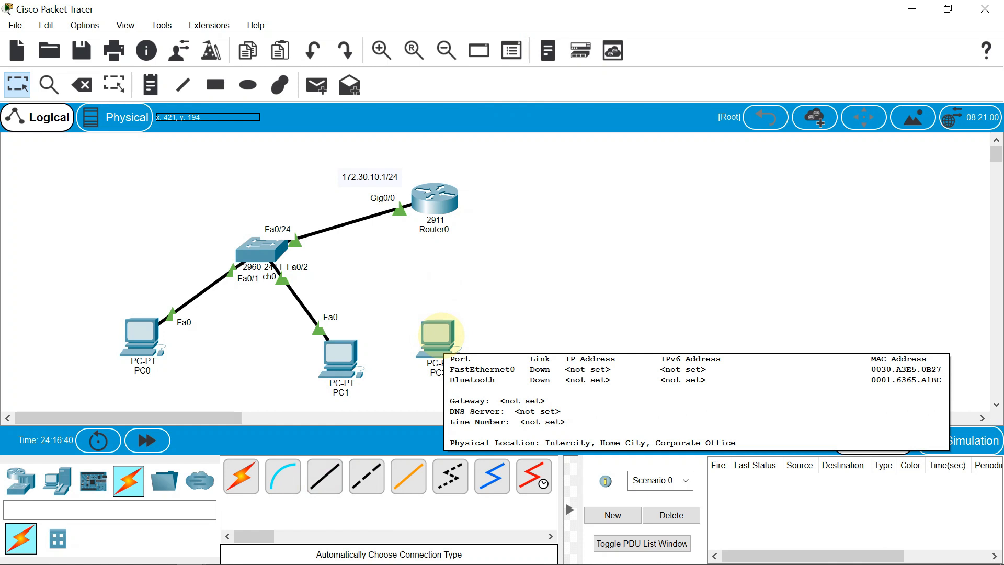
{"action": "left_click_drag", "start_coordinate": [439, 336], "coordinate": [431, 322]}
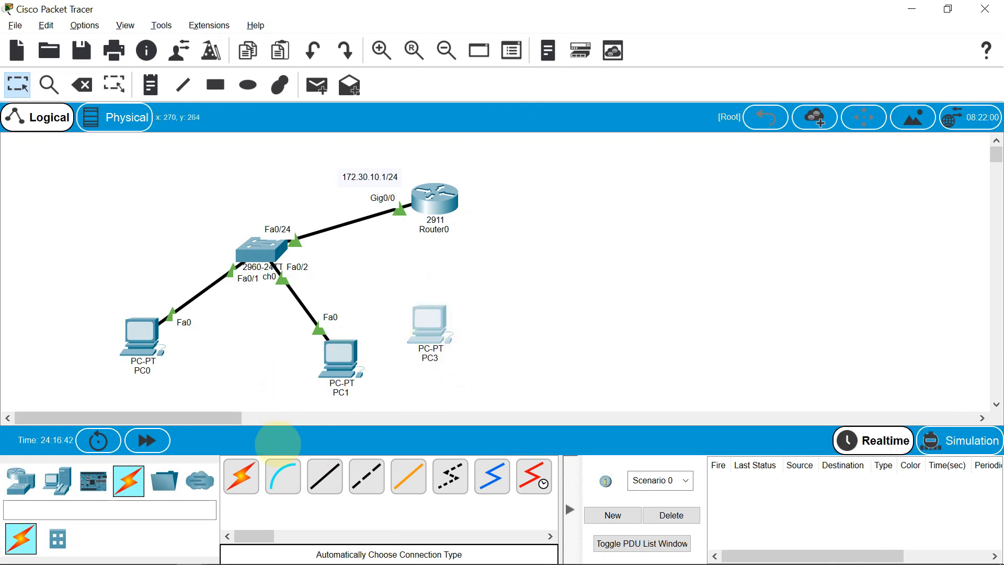
Connect the switch to PC3 with an automatically chosen connection type, and adjust PC3's position beside PC1
{"action": "left_click", "coordinate": [241, 476]}
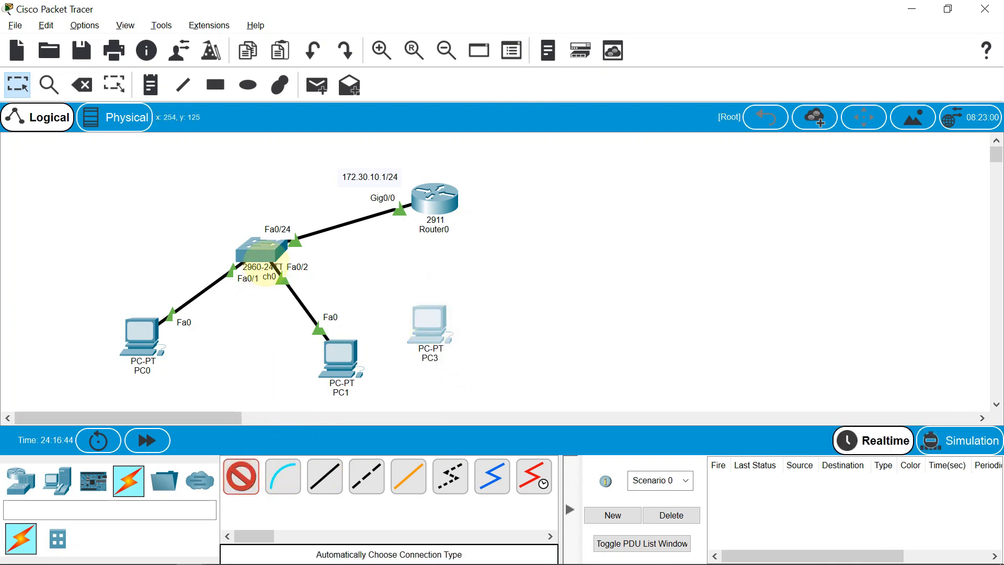
{"action": "left_click", "coordinate": [266, 254]}
{"action": "left_click", "coordinate": [424, 316]}
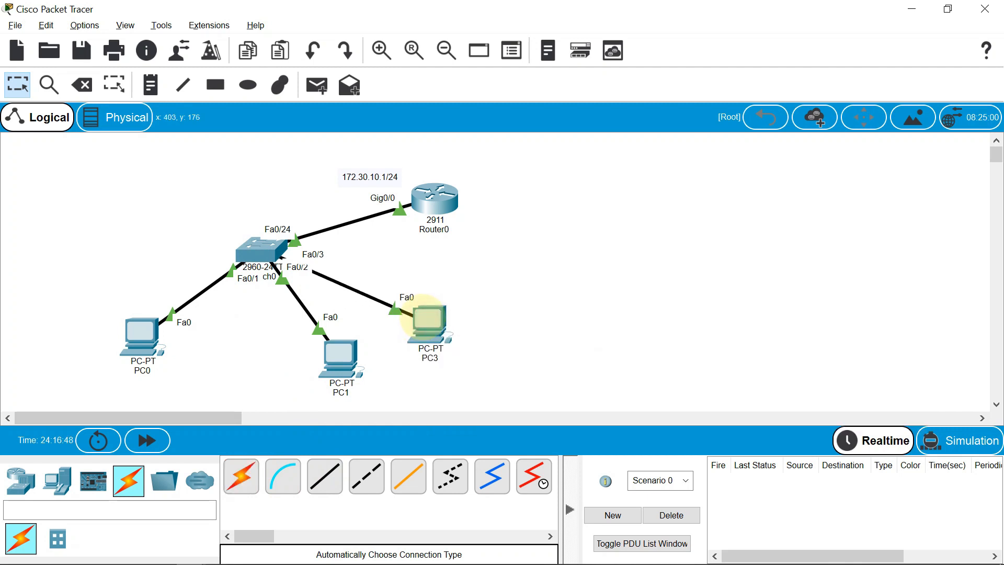
{"action": "left_click_drag", "start_coordinate": [428, 319], "coordinate": [445, 303]}
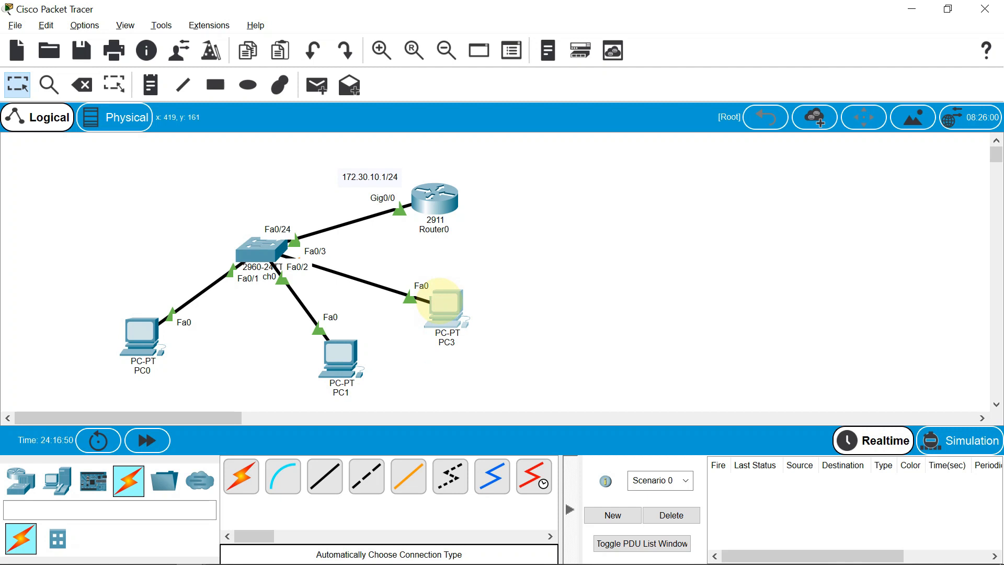
{"action": "left_click", "coordinate": [339, 360]}
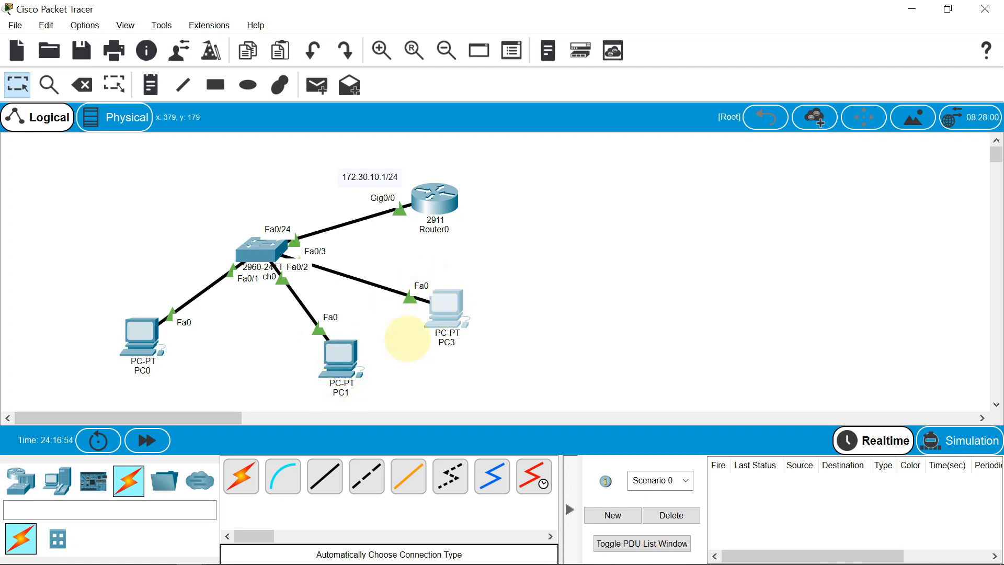
{"action": "mouse_move", "coordinate": [449, 303]}
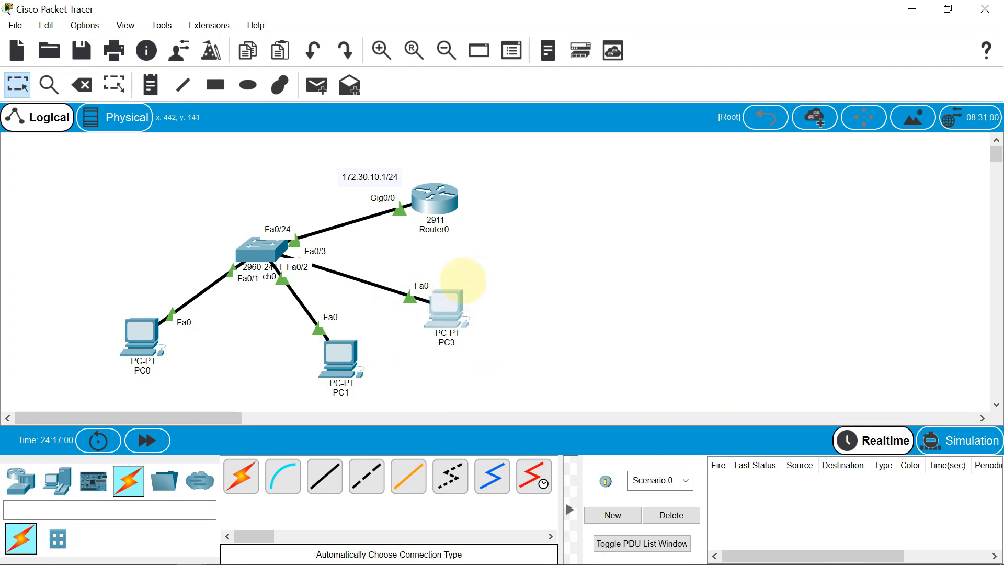
{"action": "left_click_drag", "start_coordinate": [438, 314], "coordinate": [426, 323]}
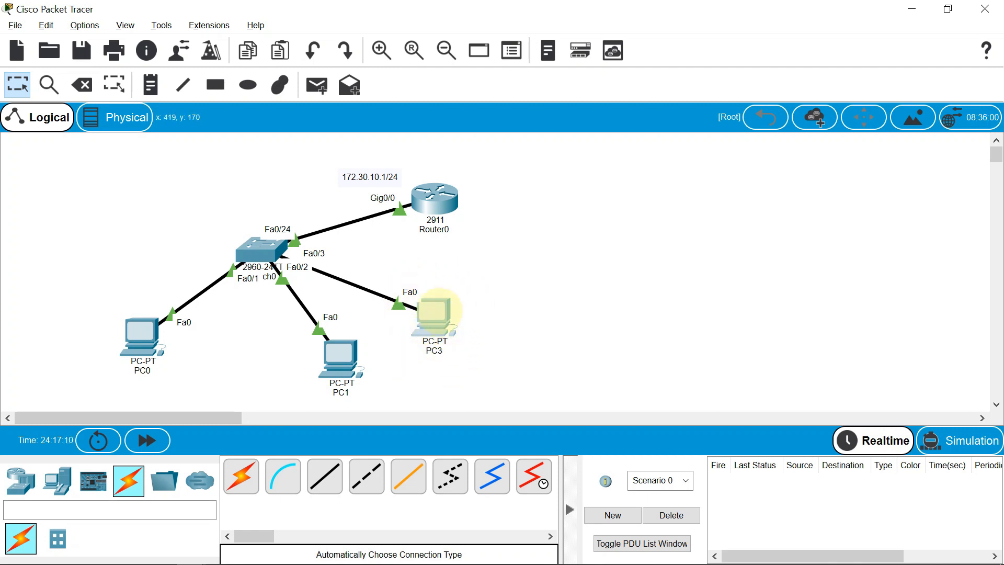
{"action": "mouse_move", "coordinate": [441, 310]}
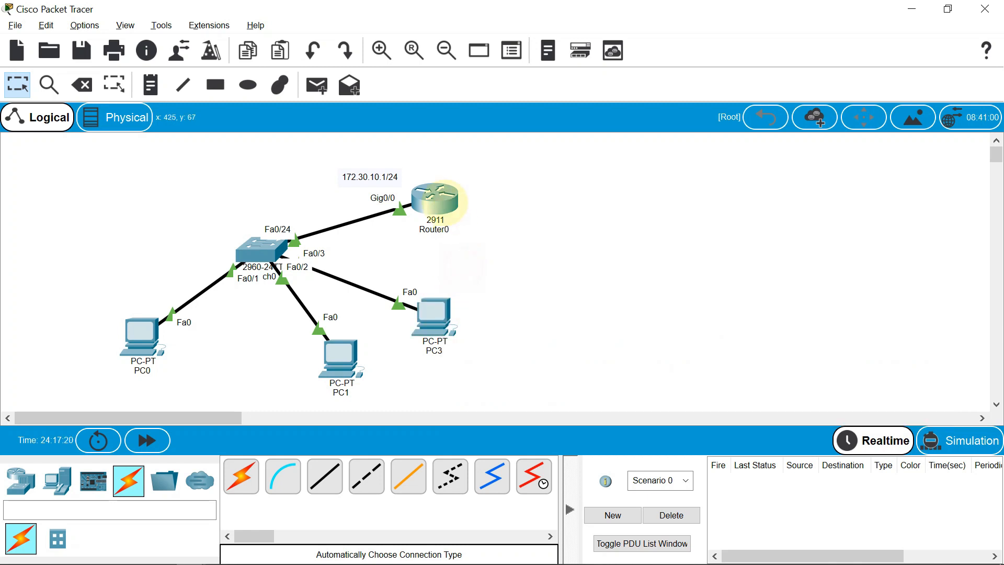
Return to the router's console and enter global configuration mode with conf t
{"action": "left_click", "coordinate": [434, 197]}
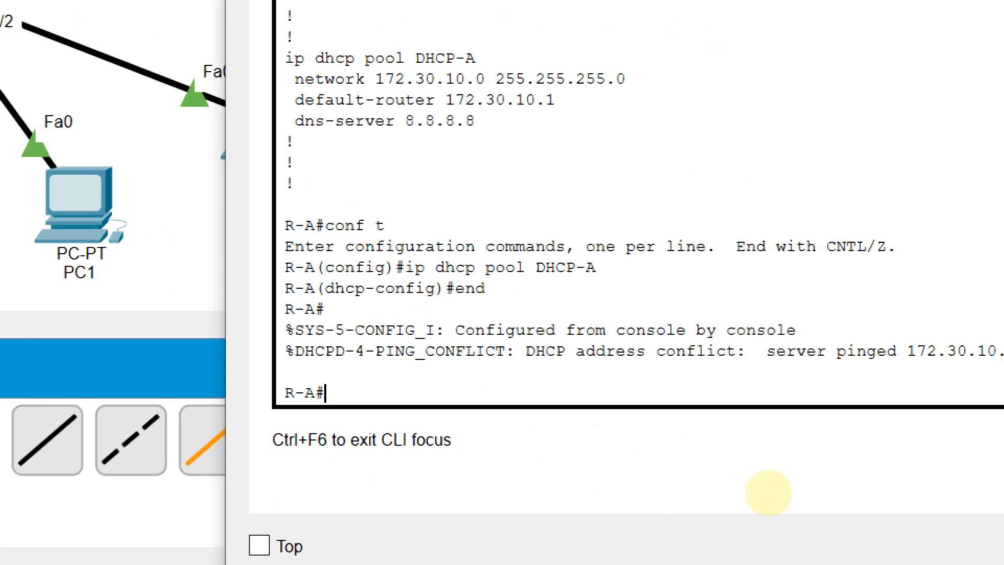
{"action": "type", "text": "conf t"}
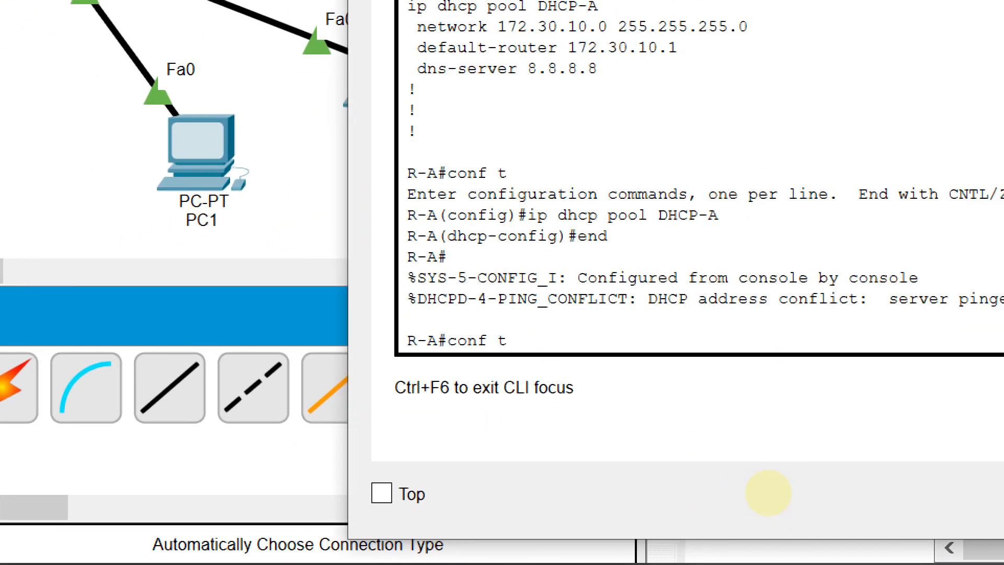
{"action": "key", "text": "Return"}
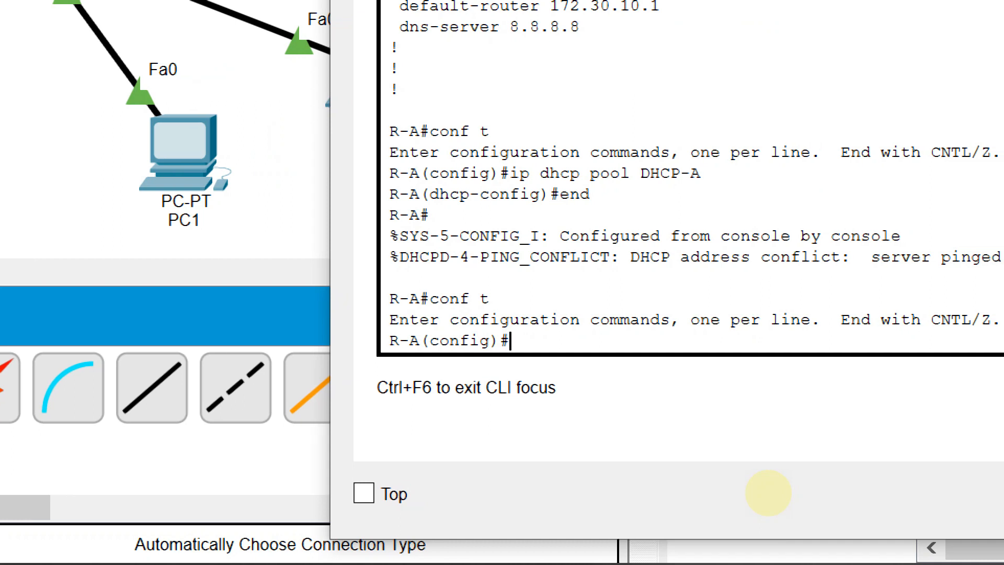
Reserve addresses from DHCP assignment on the router with ip dhcp excluded-address 172.30.10.4 172.30.10.10
{"action": "type", "text": "ip dhcp exc"}
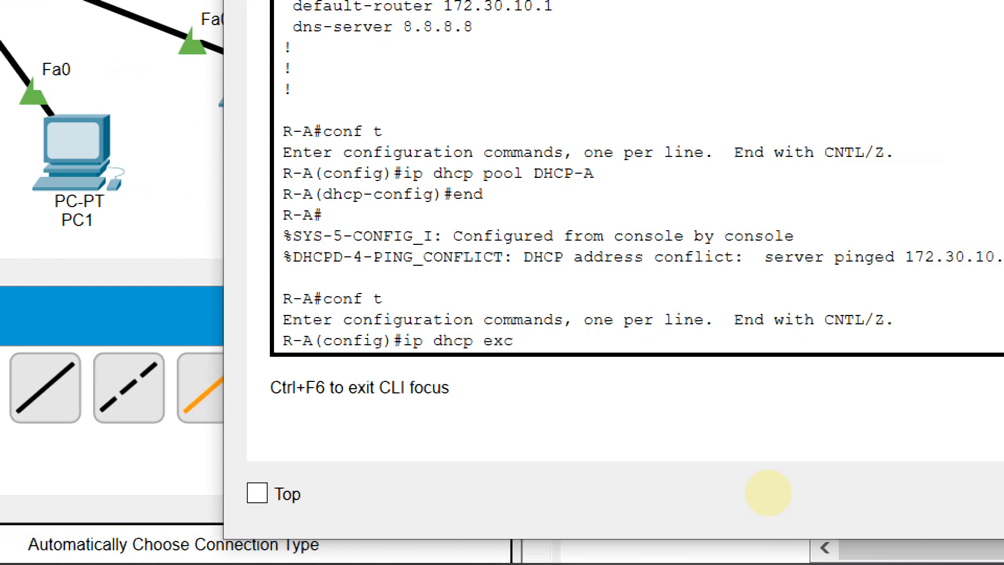
{"action": "type", "text": "lu"}
{"action": "key", "text": "BackSpace"}
{"action": "key", "text": "BackSpace"}
{"action": "key", "text": "BackSpace"}
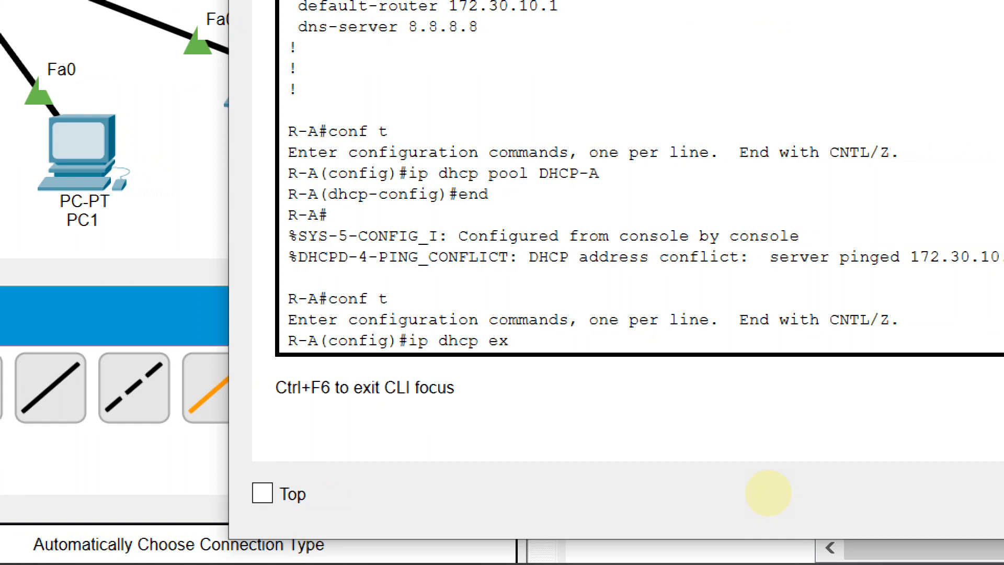
{"action": "key", "text": "Tab"}
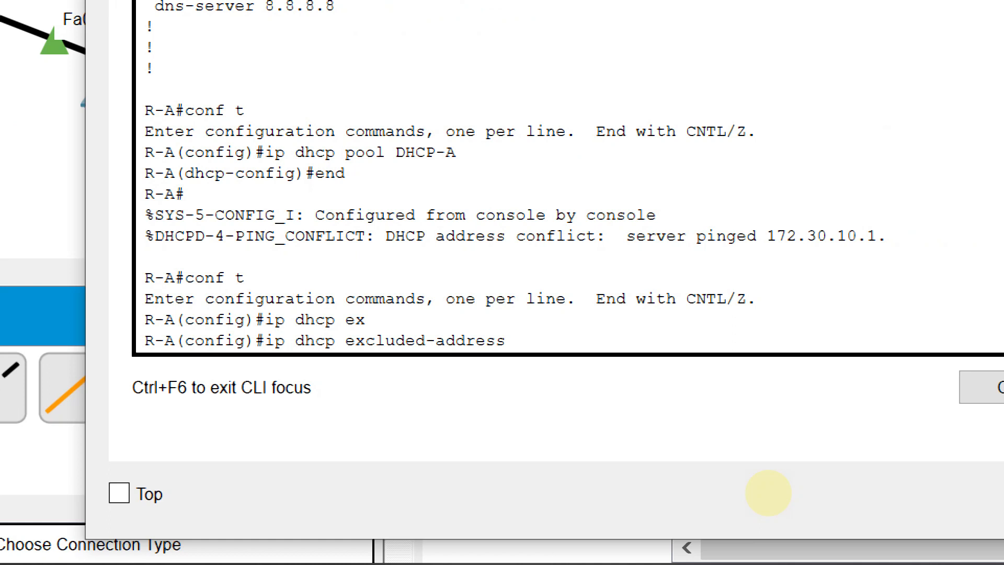
{"action": "type", "text": "172.30"}
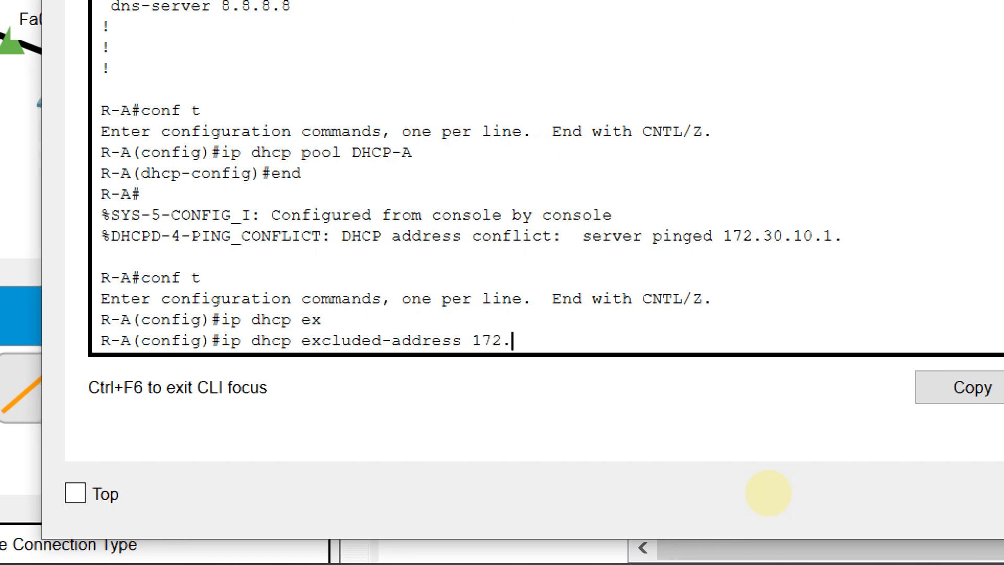
{"action": "type", "text": ".10.4"}
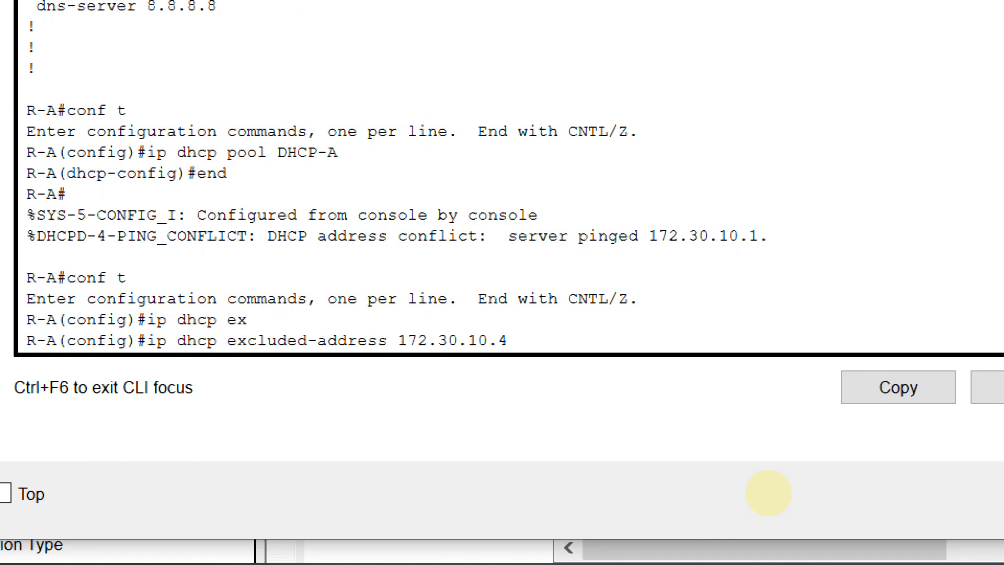
{"action": "type", "text": "172.3"}
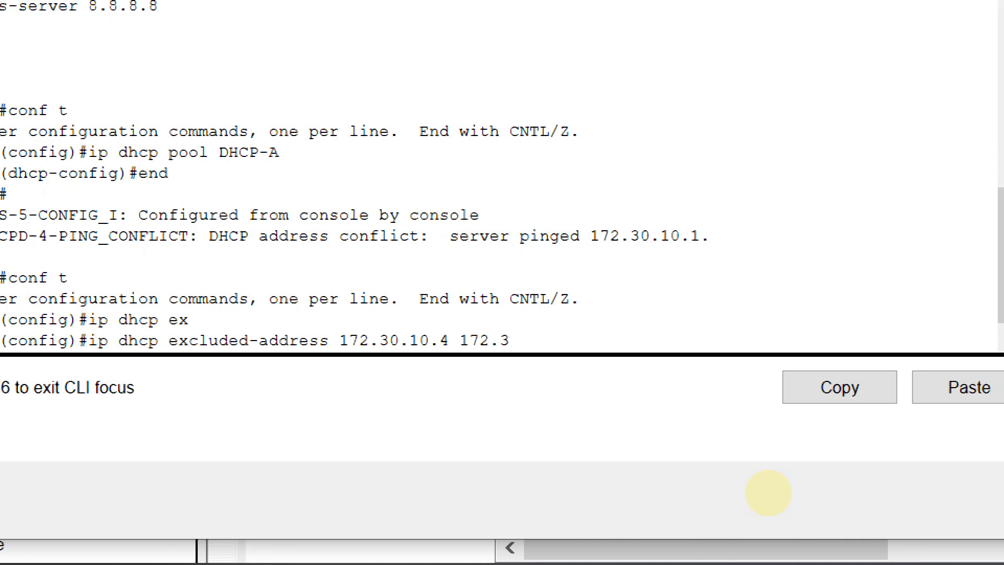
{"action": "type", "text": "0.10.10"}
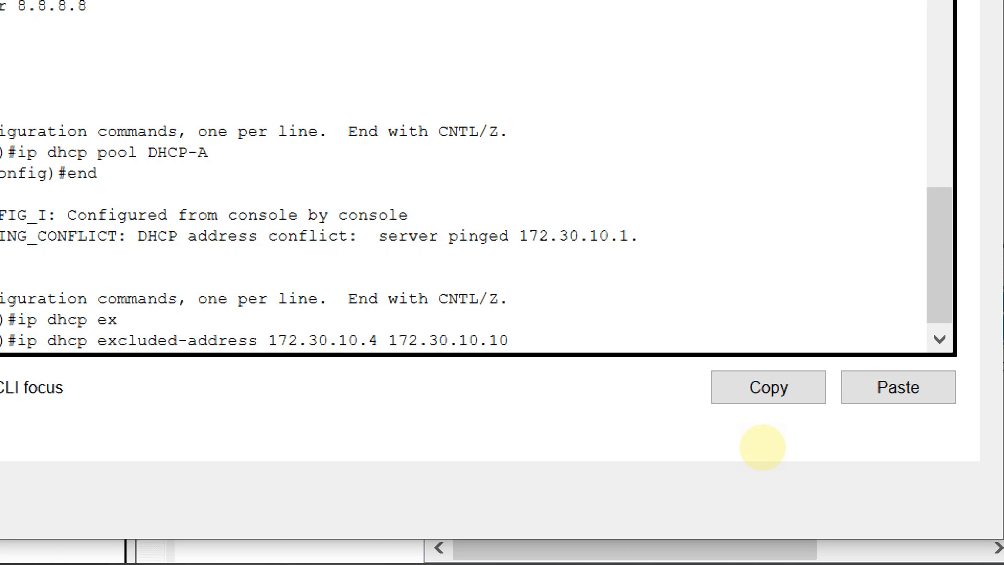
{"action": "key", "text": "Return"}
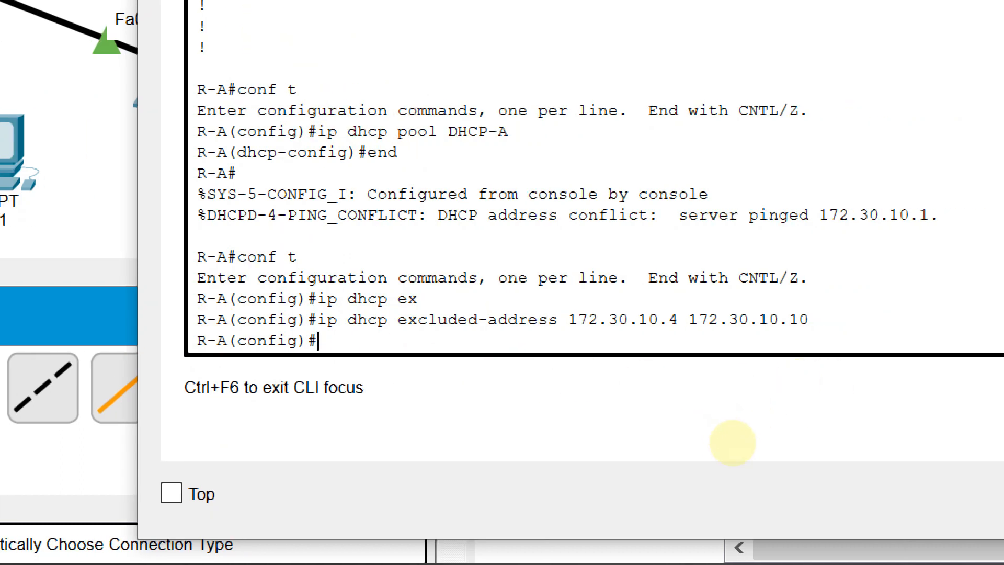
Switch PC3's IPv4 configuration from Static to DHCP, and close its IP Configuration
{"action": "left_click", "coordinate": [370, 352]}
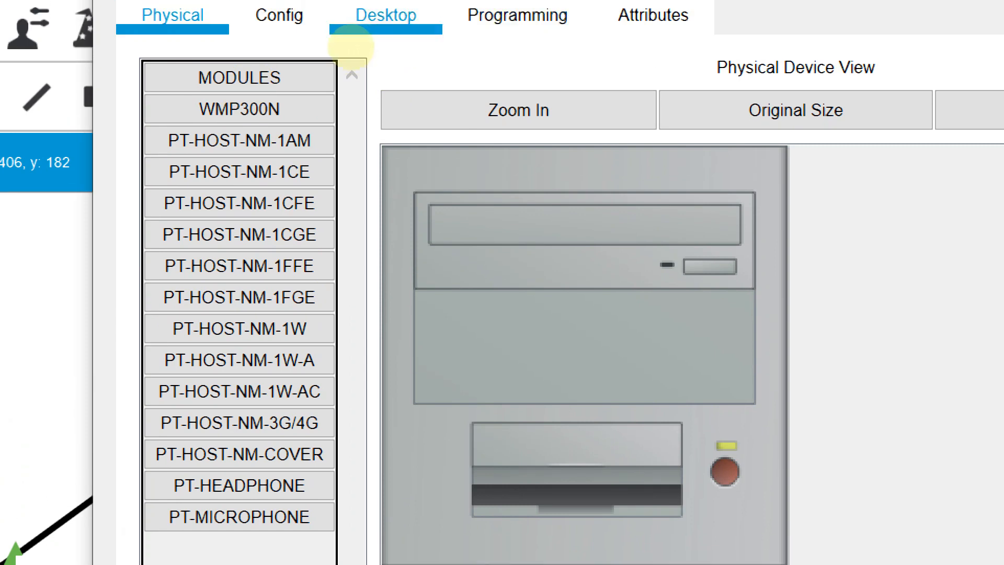
{"action": "left_click", "coordinate": [357, 26]}
{"action": "left_click", "coordinate": [297, 145]}
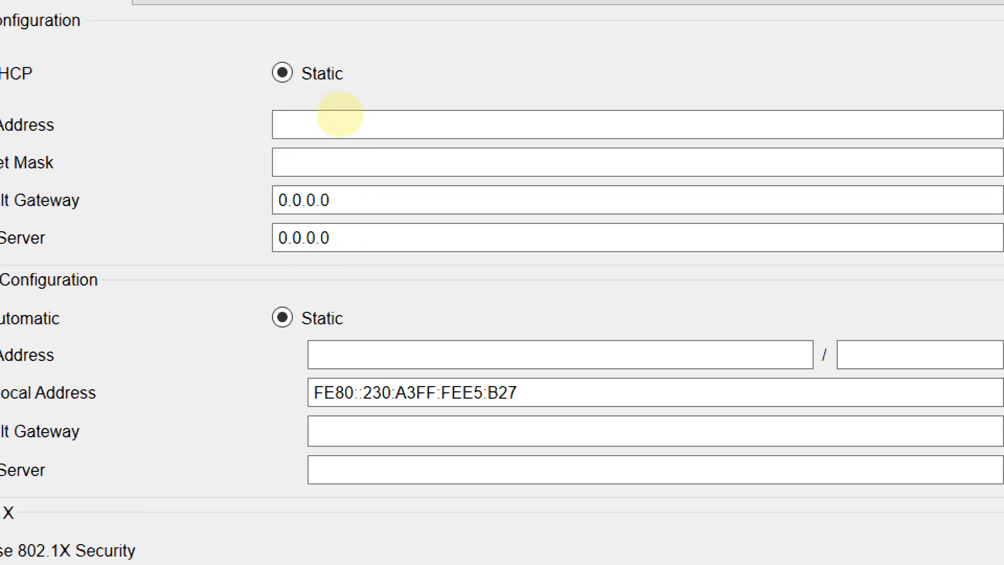
{"action": "left_click", "coordinate": [326, 244]}
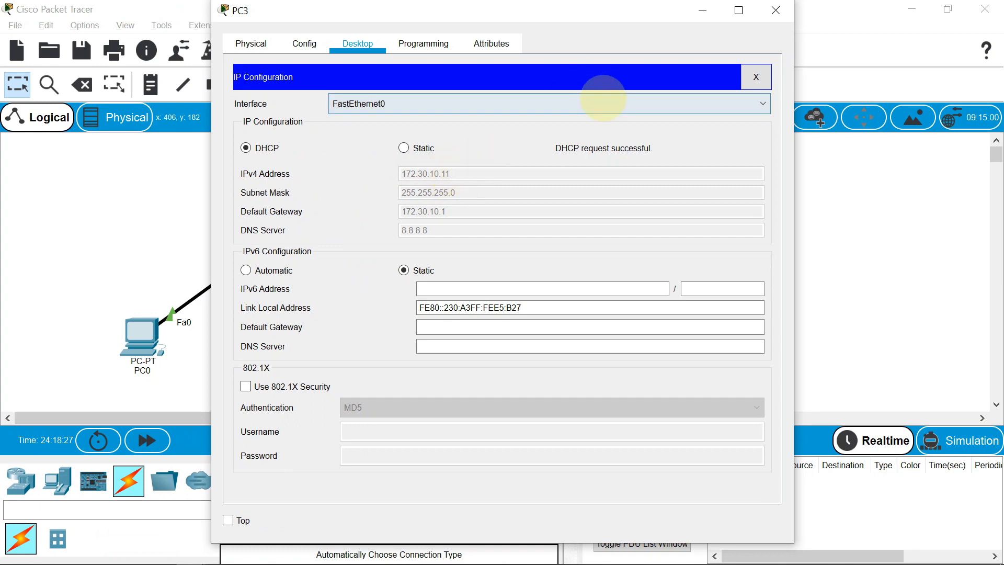
{"action": "left_click", "coordinate": [756, 76]}
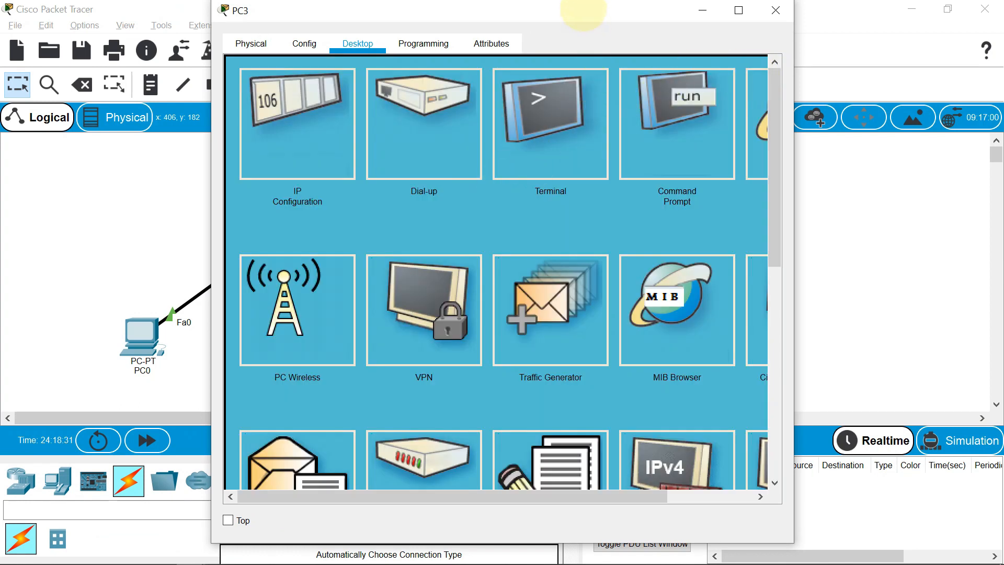
{"action": "left_click_drag", "start_coordinate": [583, 8], "coordinate": [605, 23]}
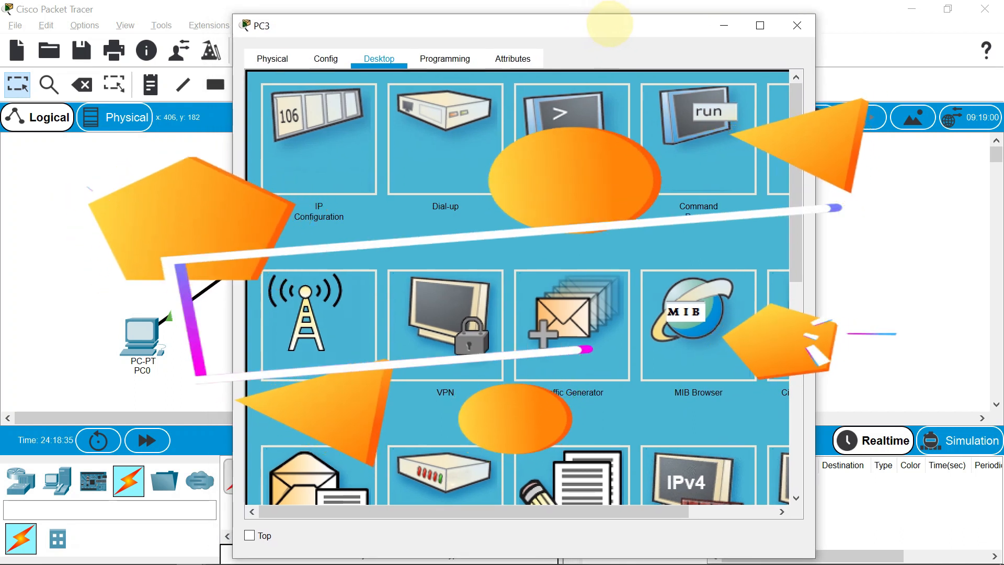